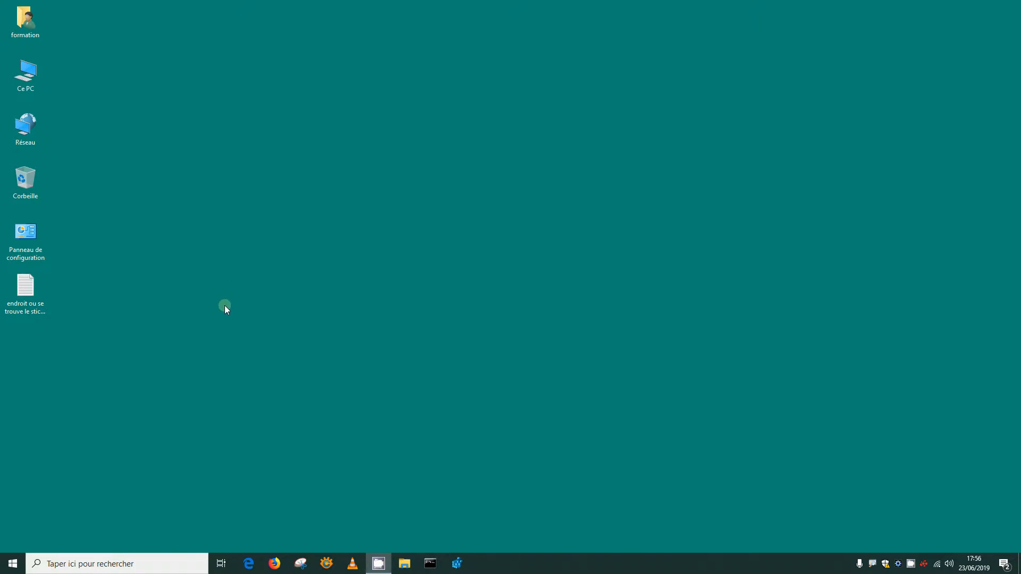
# Find and open the Capture d'écran et croquis app, look over its annotation and saving tools, and close it
pyautogui.click(11, 562)
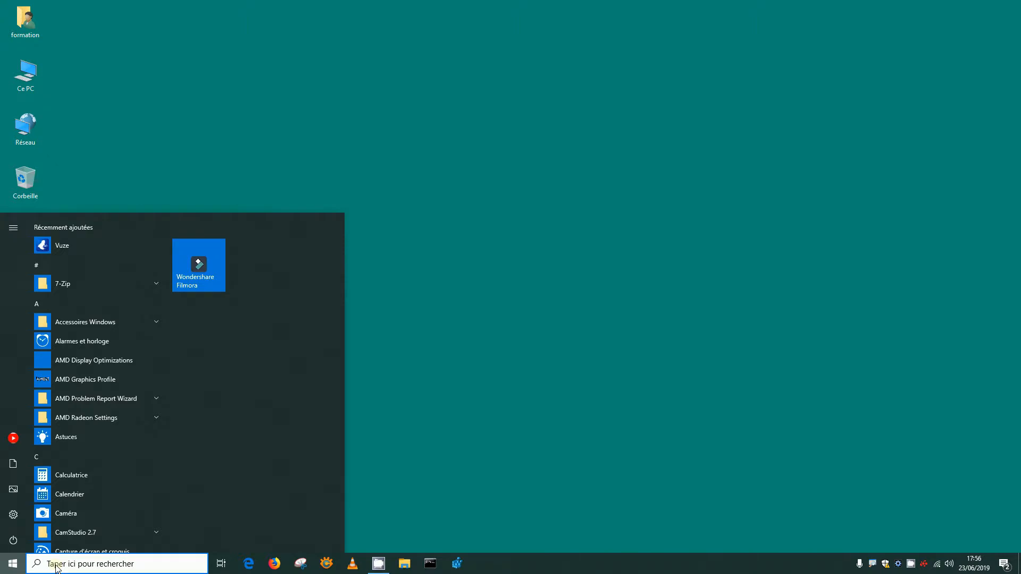
pyautogui.write('capture')
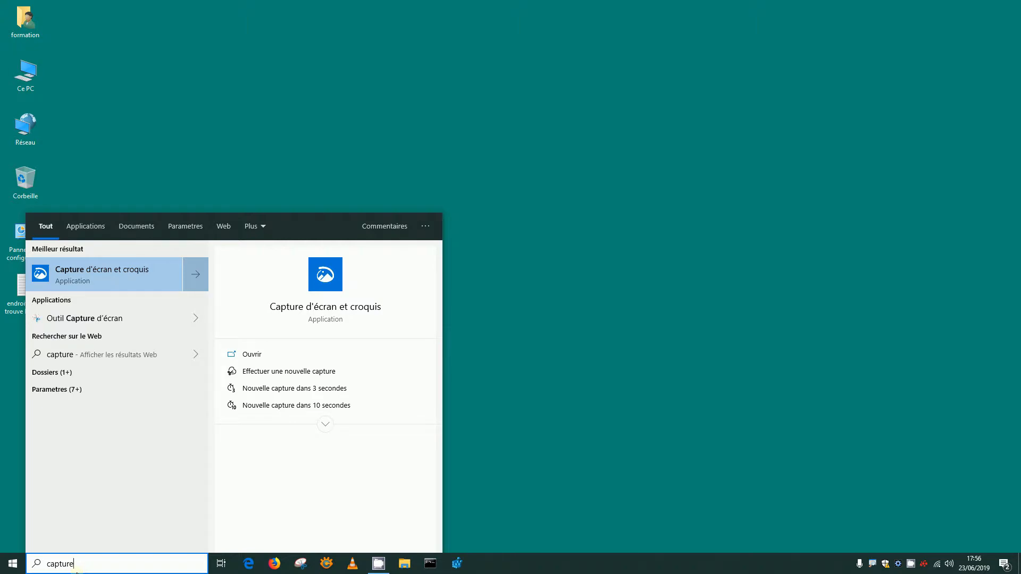
pyautogui.click(101, 277)
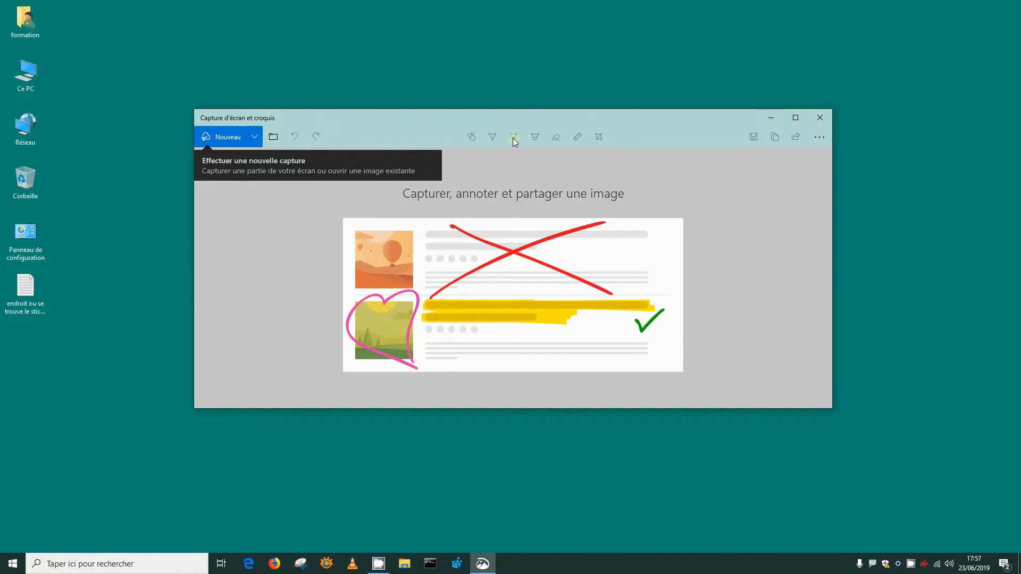
pyautogui.moveTo(507, 118); pyautogui.dragTo(551, 157)
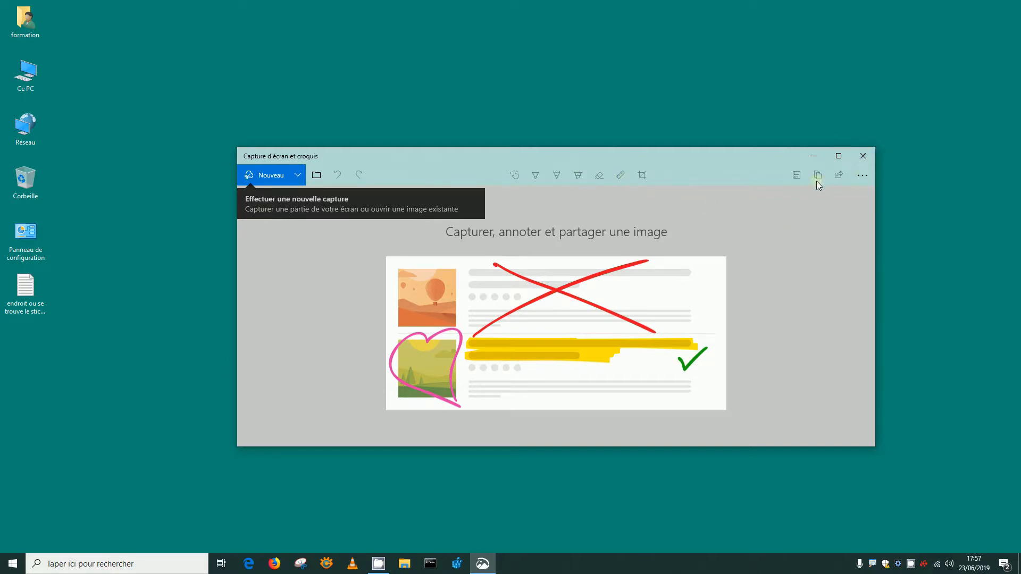
pyautogui.click(854, 157)
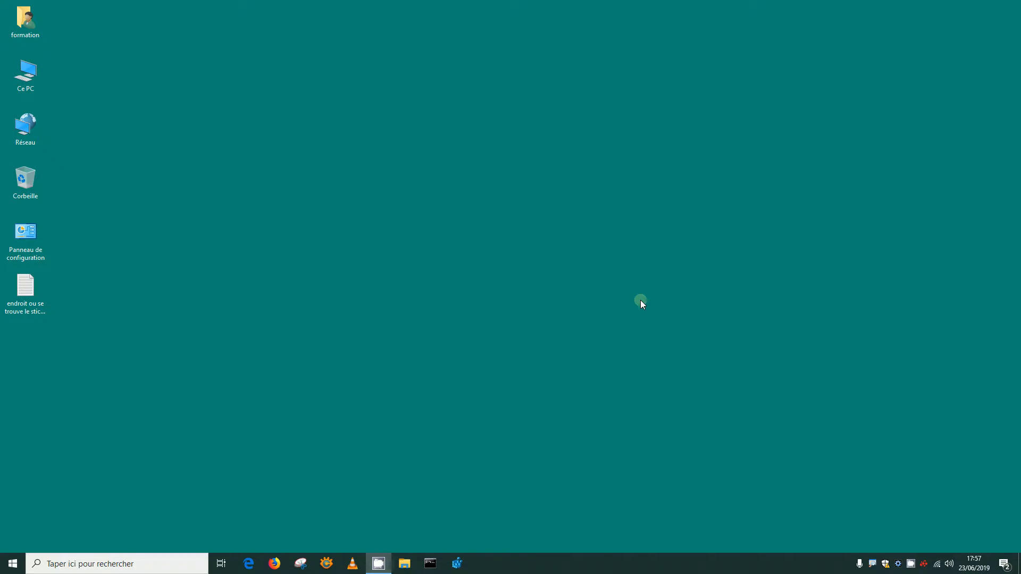
# Take a full-screen capture of the desktop and open it for annotation
pyautogui.press('super+shift+s')
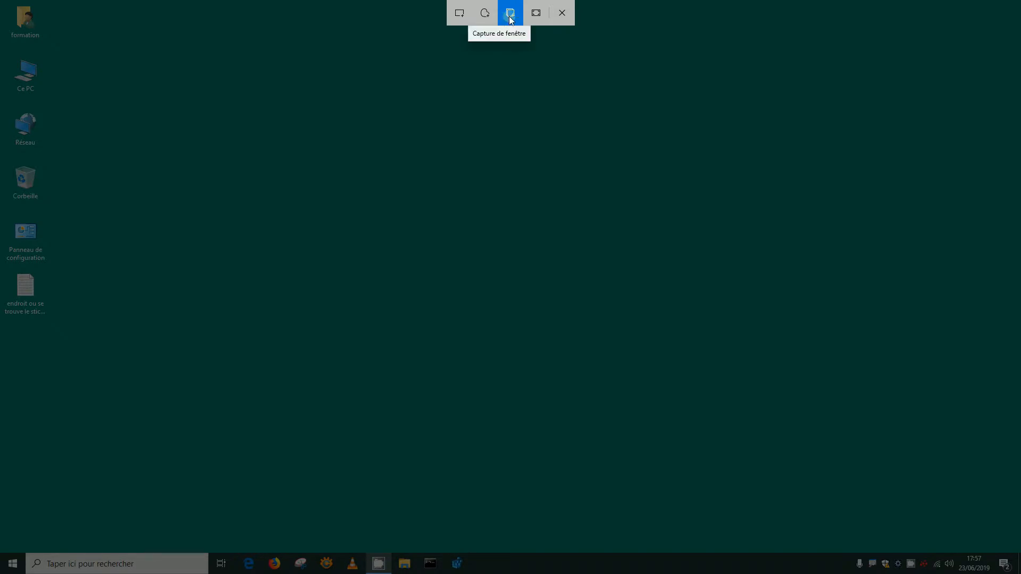
pyautogui.click(536, 13)
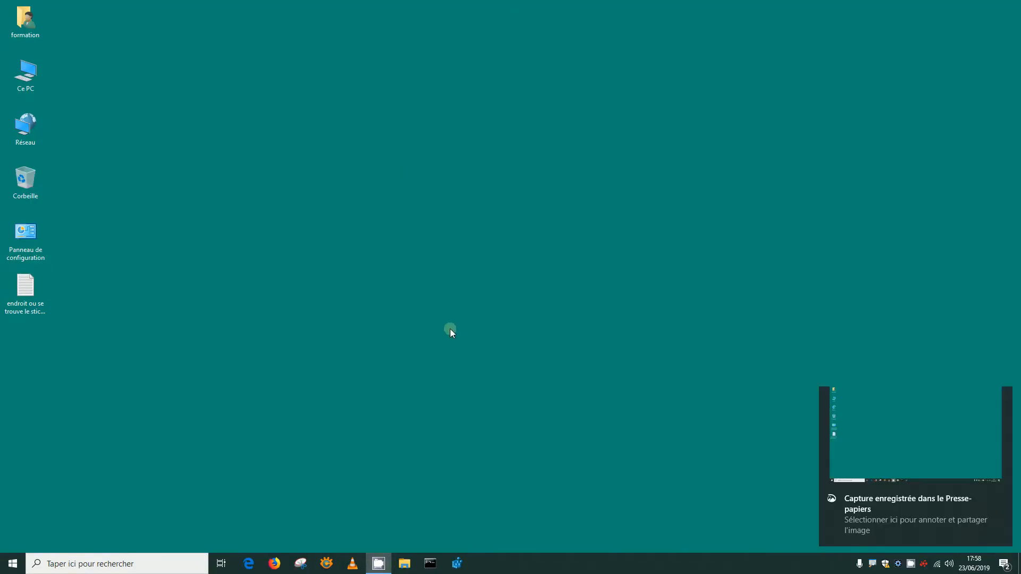
pyautogui.click(903, 455)
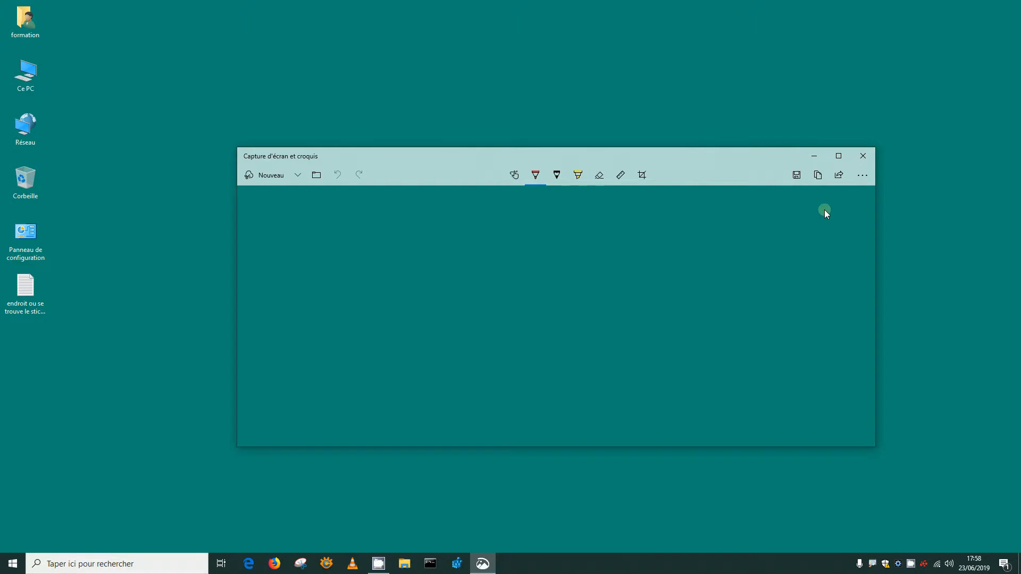
# Copy the capture, start saving it as a file, and set the file type to JPG
pyautogui.click(817, 178)
pyautogui.click(796, 175)
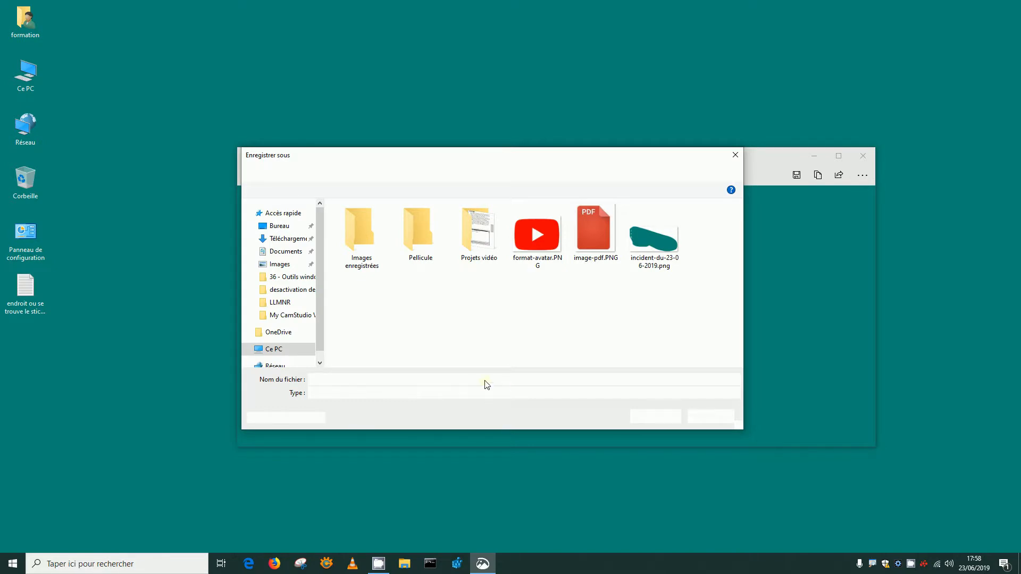
pyautogui.click(440, 392)
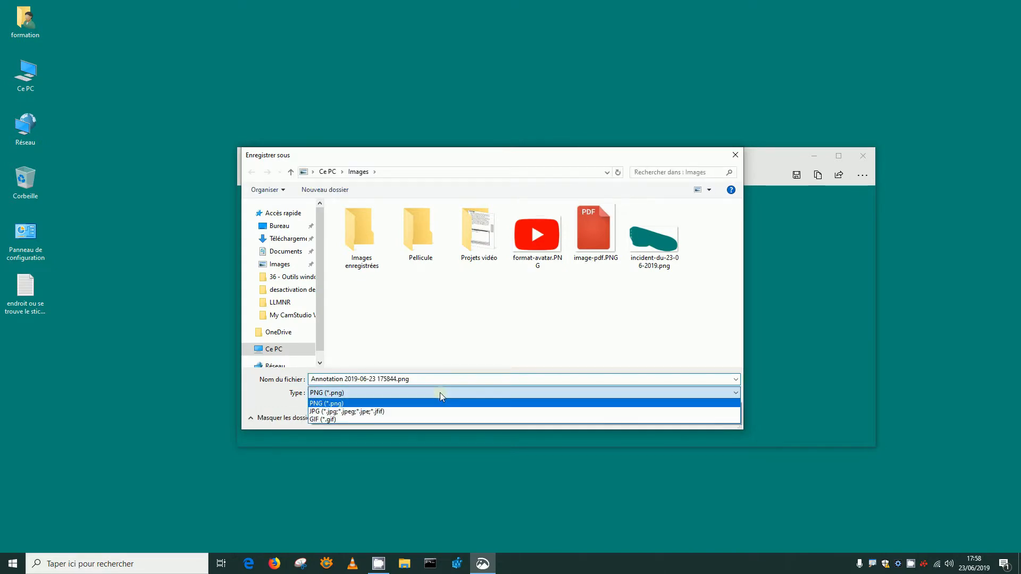
pyautogui.click(381, 413)
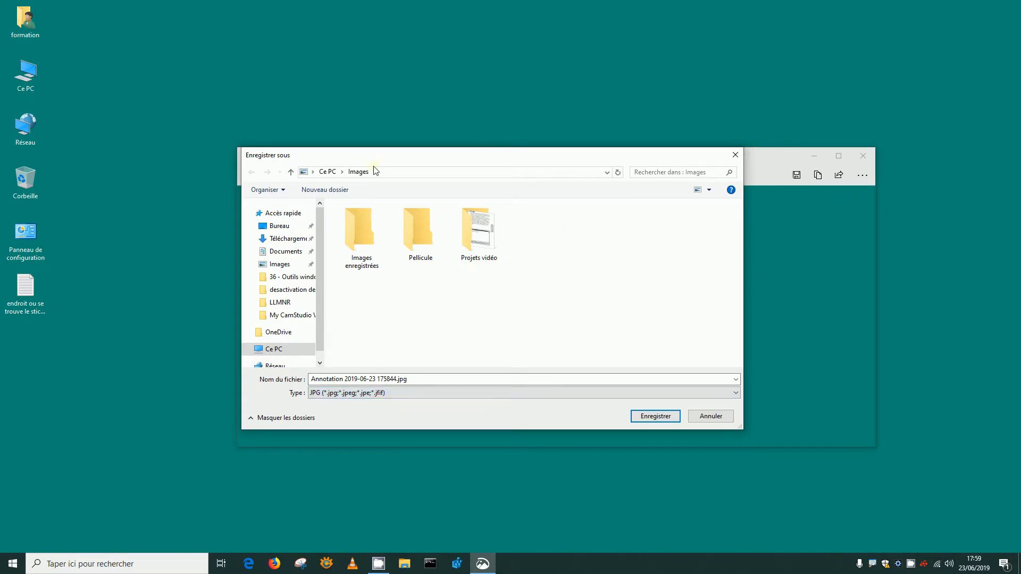
pyautogui.click(395, 171)
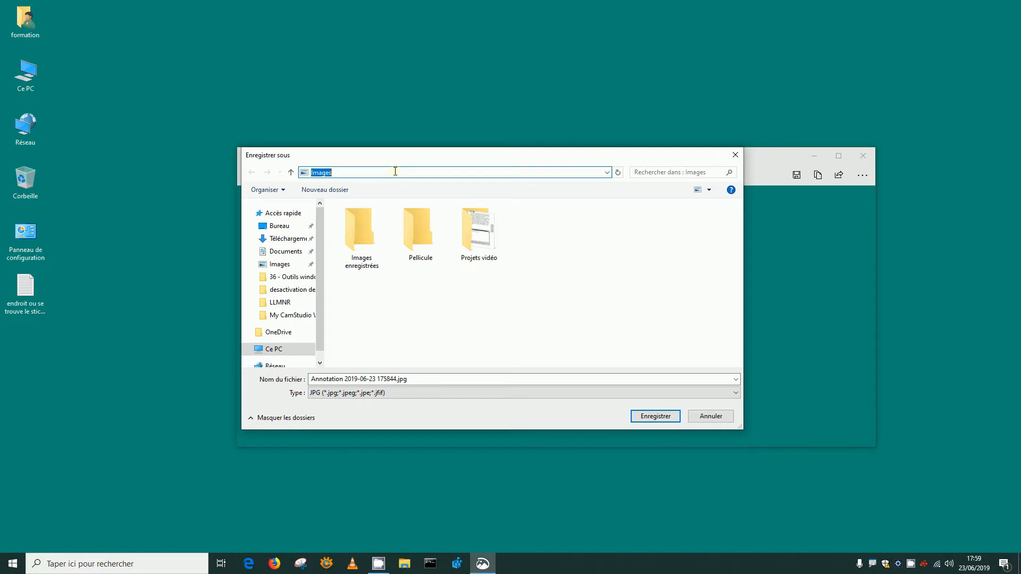
pyautogui.click(375, 171)
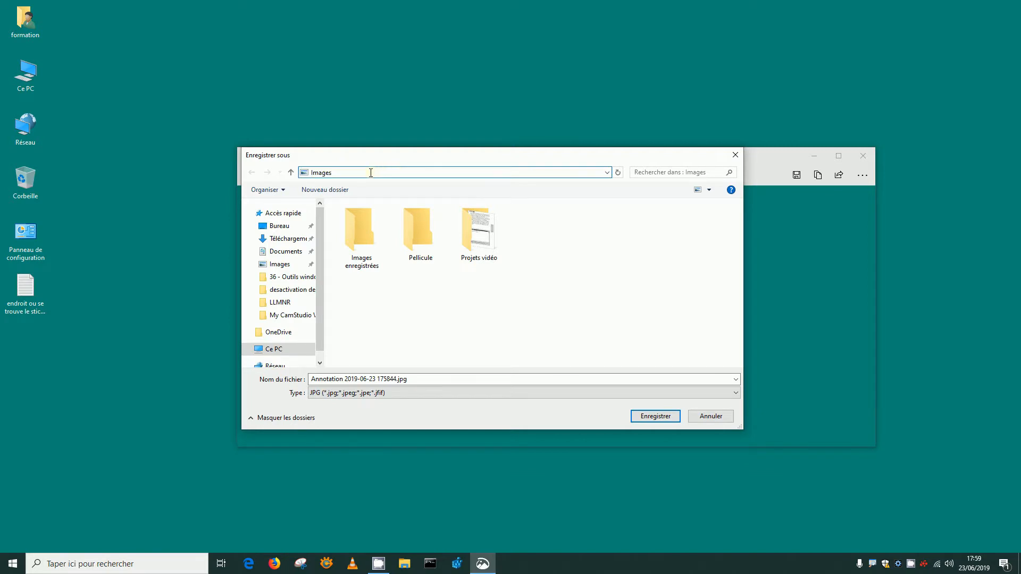
pyautogui.click(374, 306)
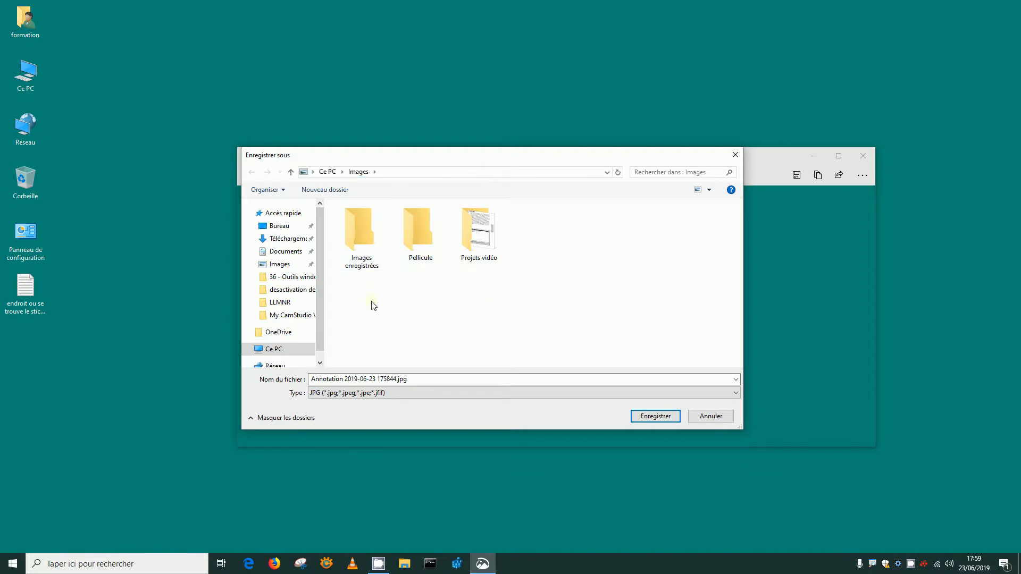
# Create a folder named "mes incident2019" inside Images and open it as the save location
pyautogui.rightClick(373, 306)
pyautogui.moveTo(457, 419)
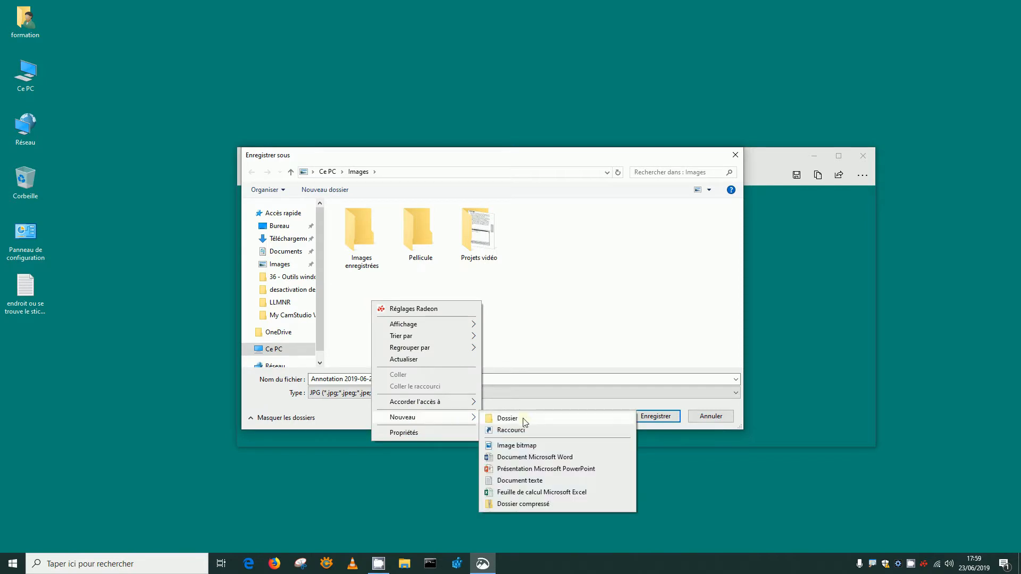
pyautogui.click(508, 419)
pyautogui.write('mes')
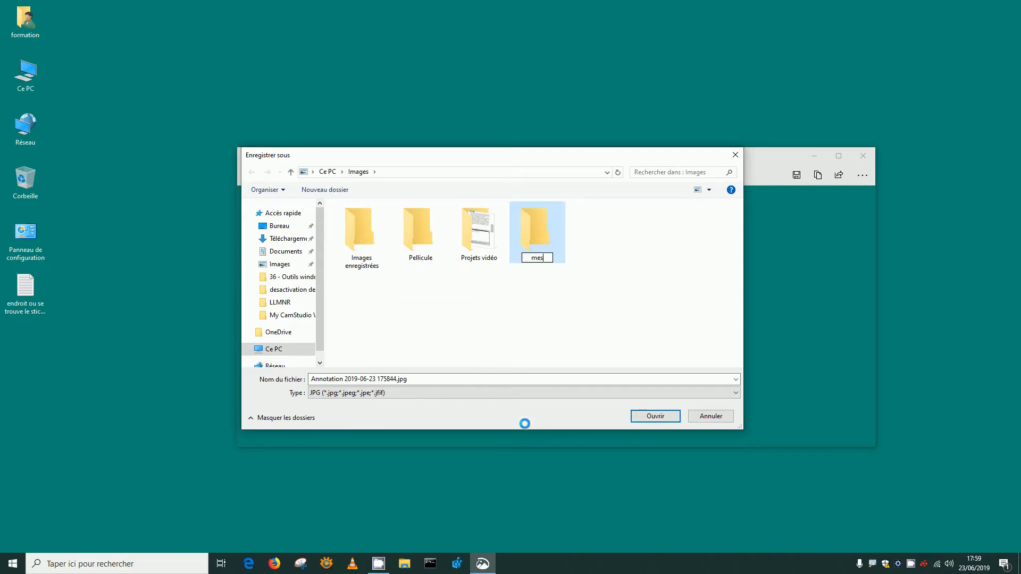
pyautogui.write(' incident2019')
pyautogui.press('Return')
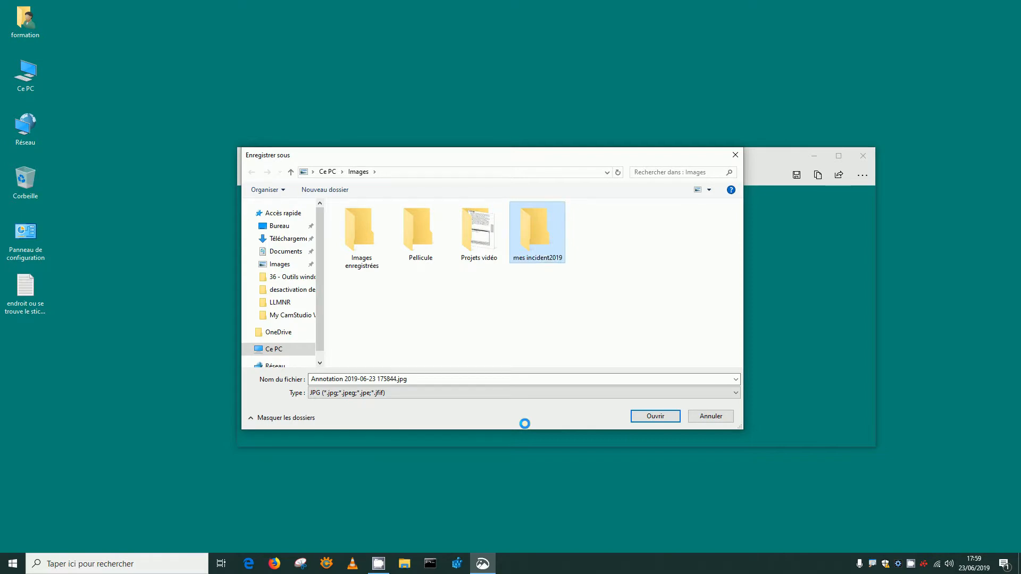
pyautogui.doubleClick(537, 233)
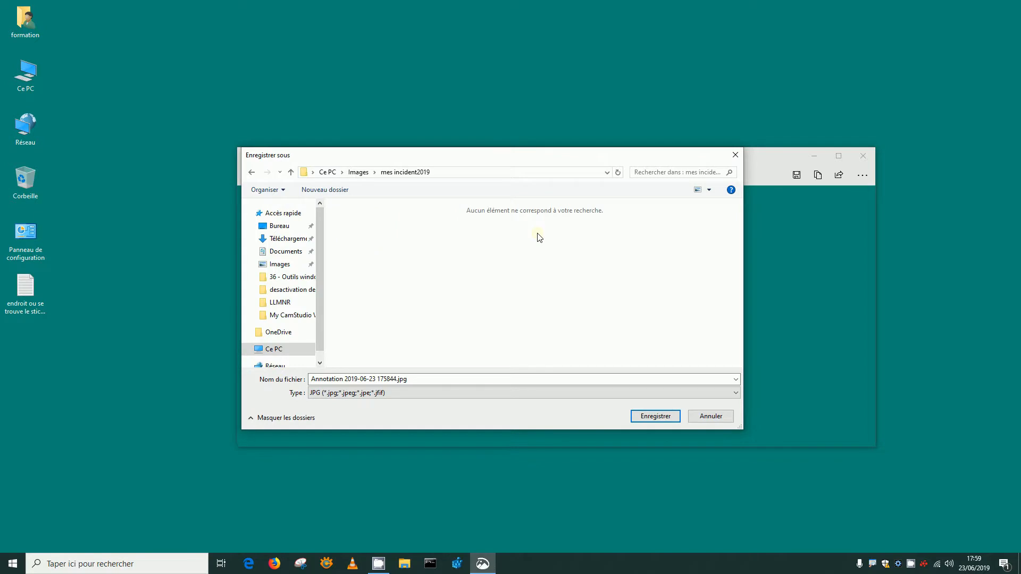
# Save the capture as "incident-du -23-06-2019.jpg" and close the capture window
pyautogui.click(397, 379)
pyautogui.moveTo(397, 380); pyautogui.dragTo(257, 440)
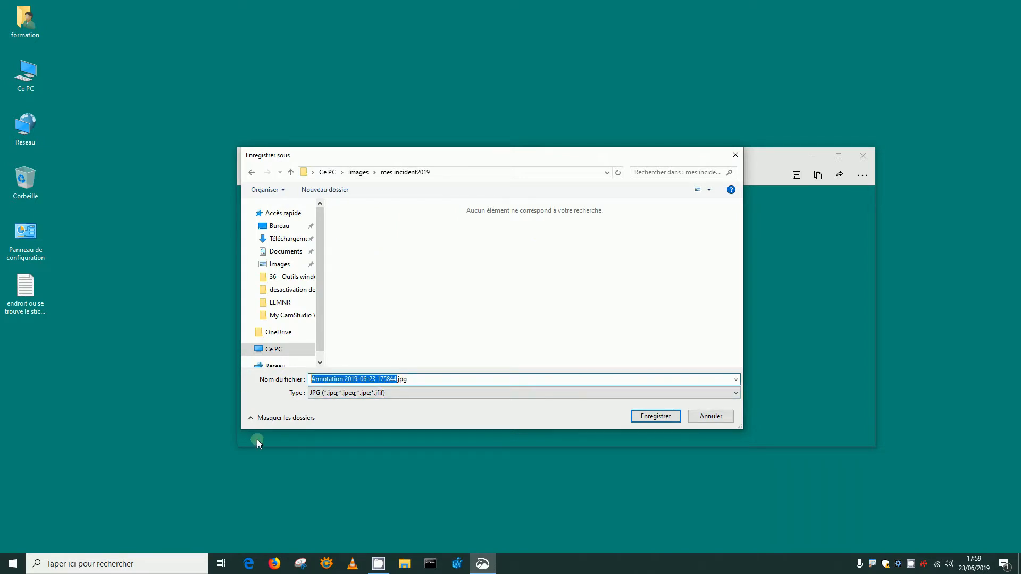
pyautogui.write('inci')
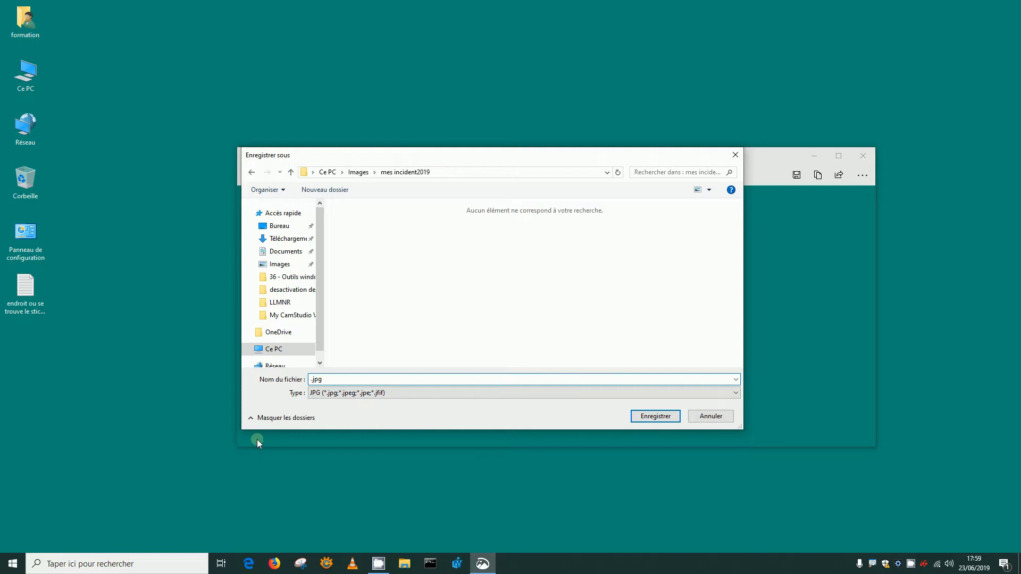
pyautogui.write('dent-du -23-06-2019')
pyautogui.click(655, 416)
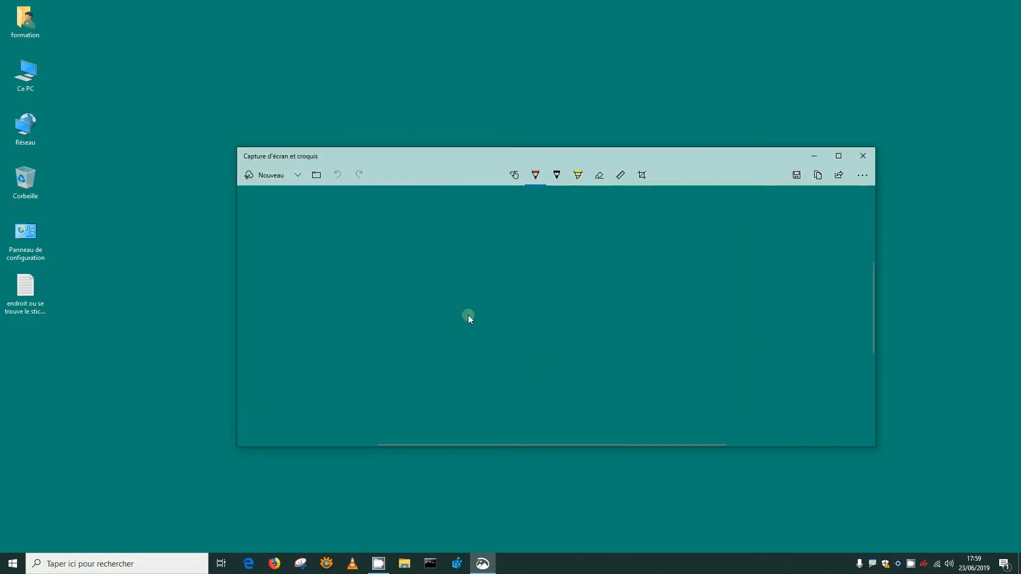
pyautogui.click(864, 159)
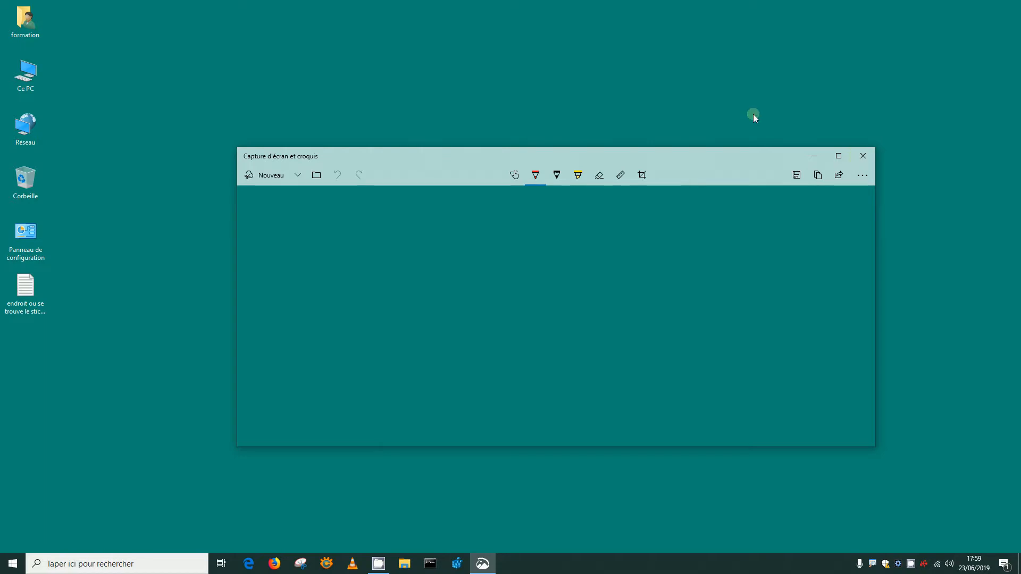
# Browse from the formation folder on the desktop to Images and into the mes incident2019 folder
pyautogui.doubleClick(30, 24)
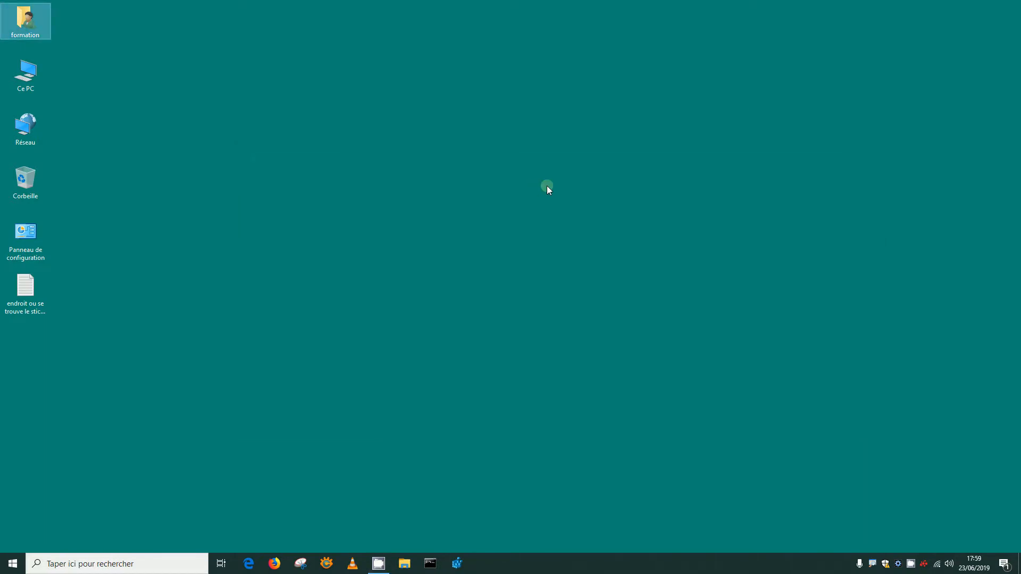
pyautogui.doubleClick(33, 29)
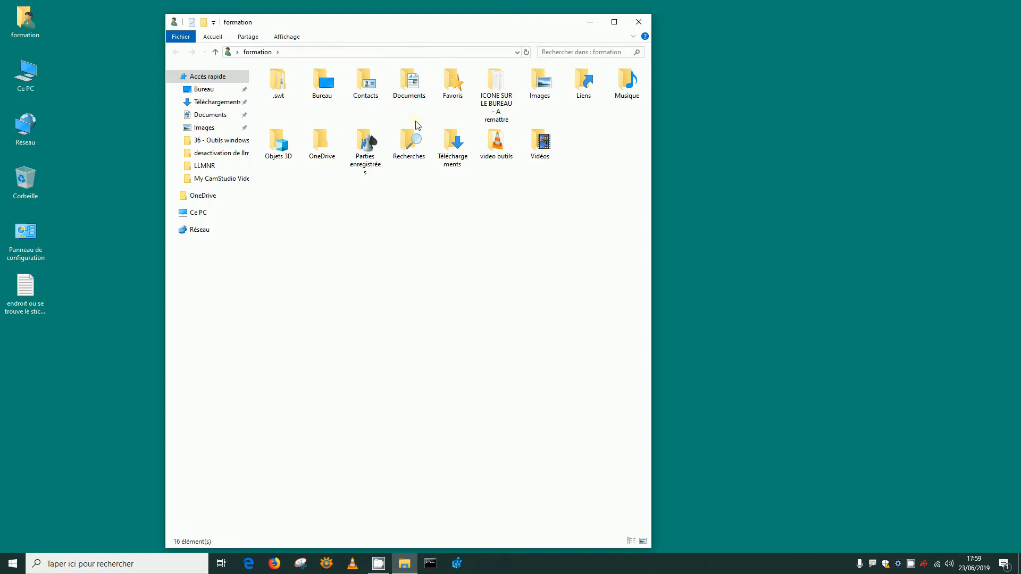
pyautogui.click(540, 86)
pyautogui.doubleClick(540, 86)
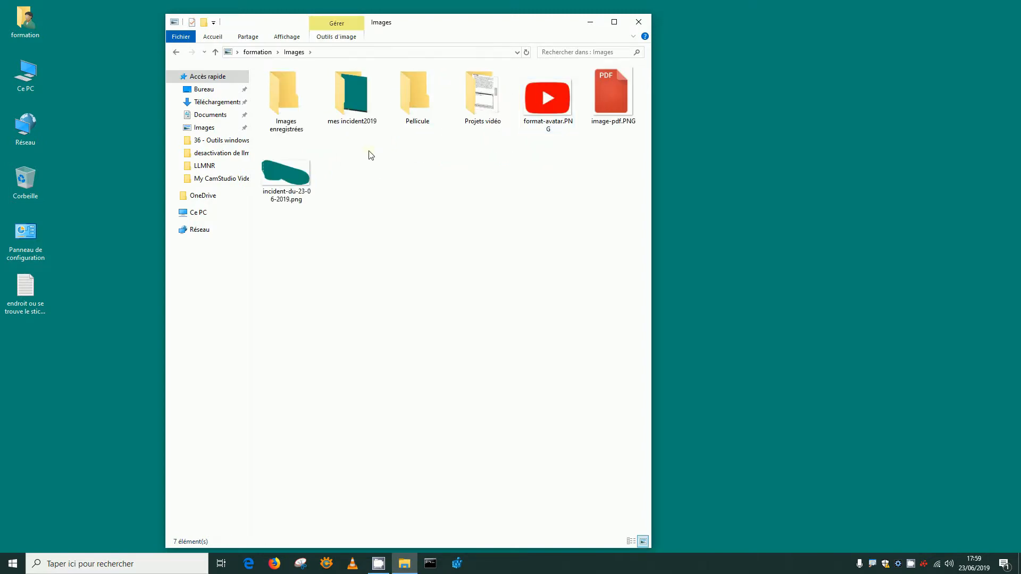
pyautogui.doubleClick(350, 107)
# View the saved capture image, close it, and locate its mes incident2019 folder again from the Images folder
pyautogui.rightClick(279, 105)
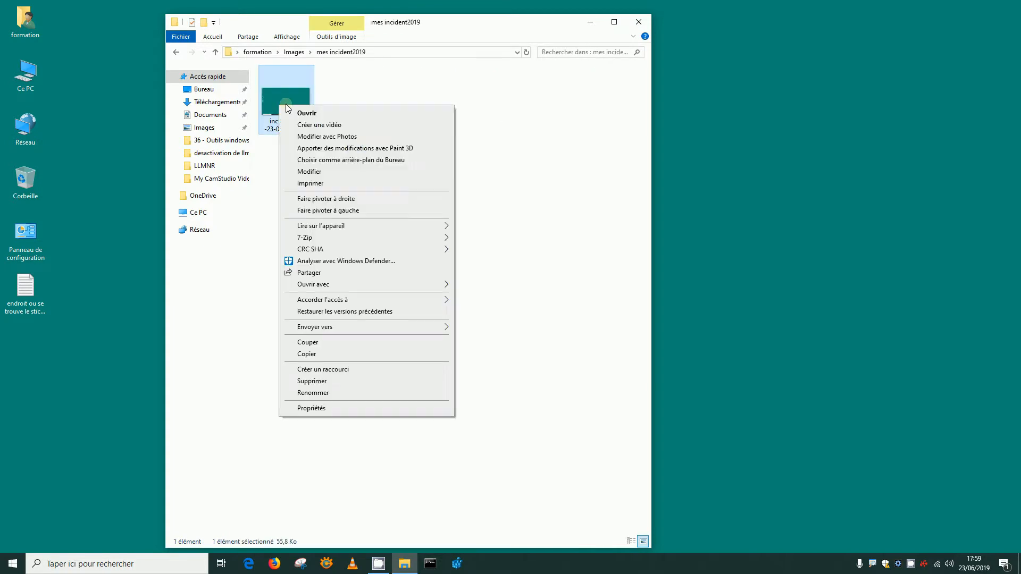
pyautogui.click(307, 114)
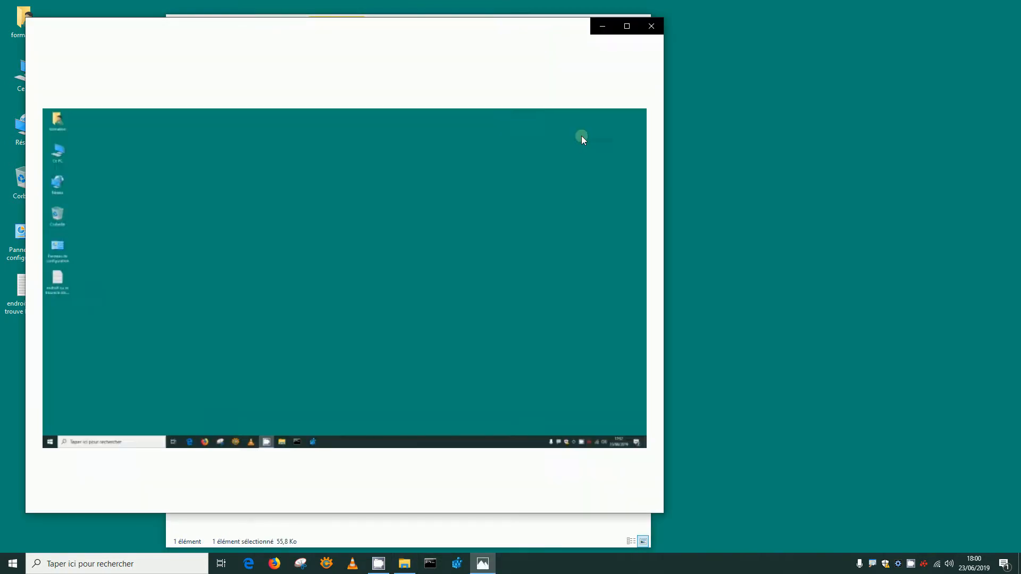
pyautogui.click(650, 27)
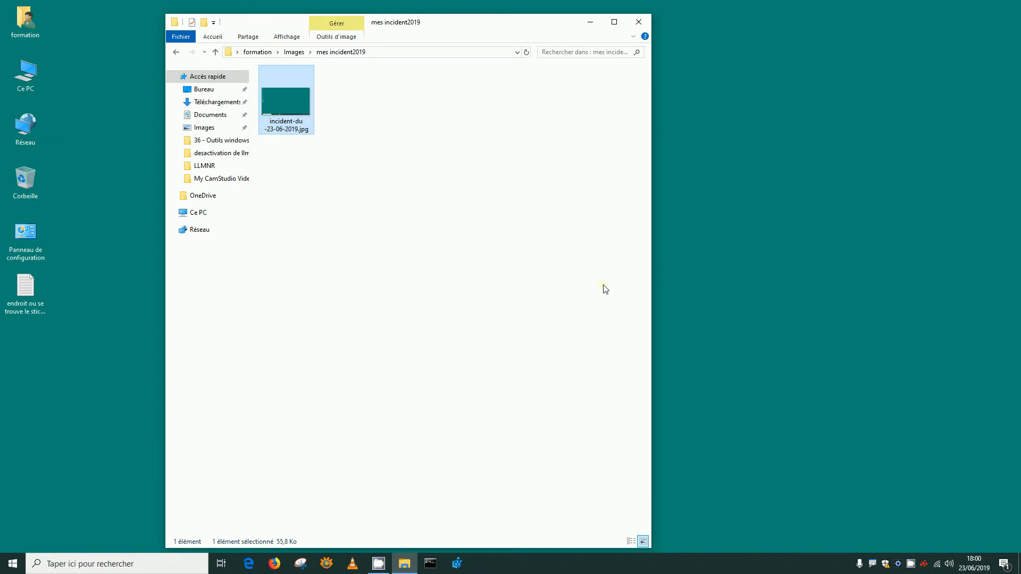
pyautogui.click(216, 52)
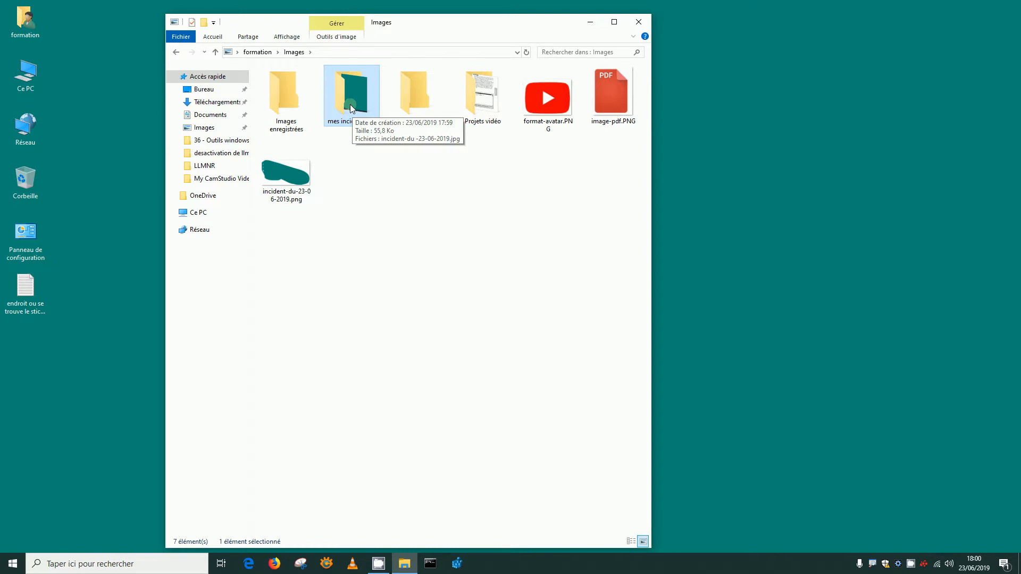
pyautogui.doubleClick(350, 104)
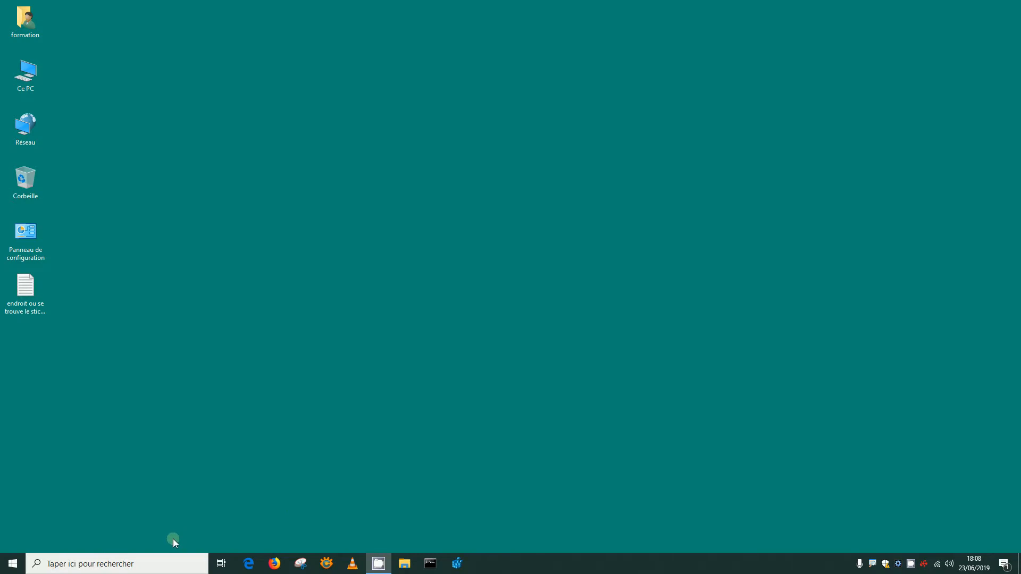
# Search for "psr", open Enregistreur d'actions utilisateur, and move its window to the upper middle of the desktop
pyautogui.click(10, 565)
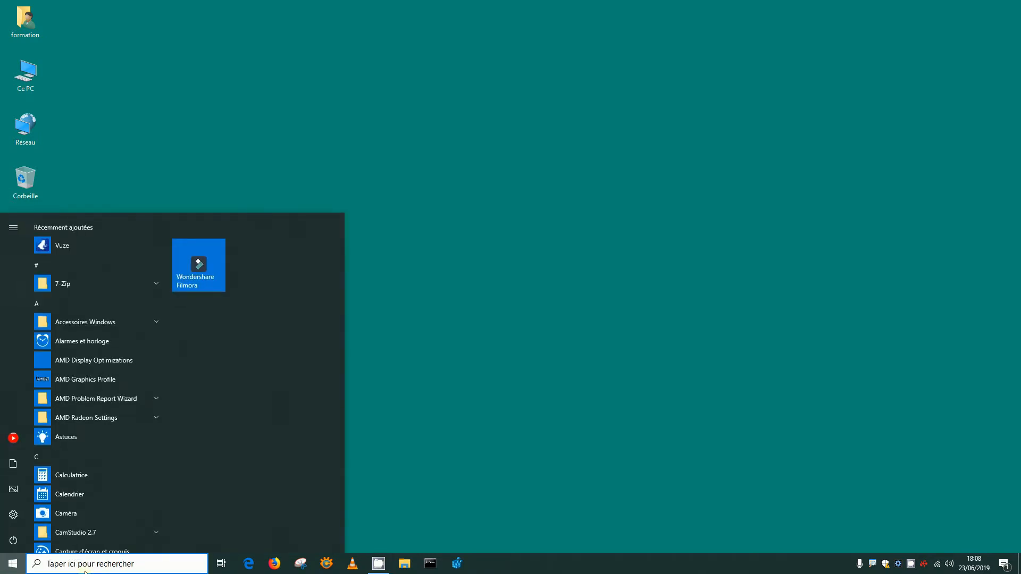
pyautogui.write('psr')
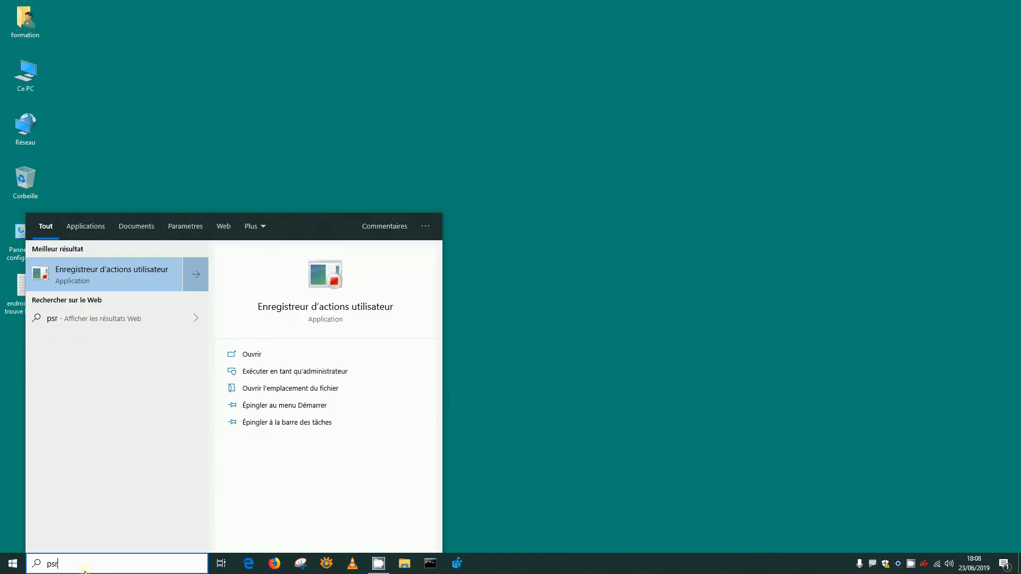
pyautogui.click(95, 275)
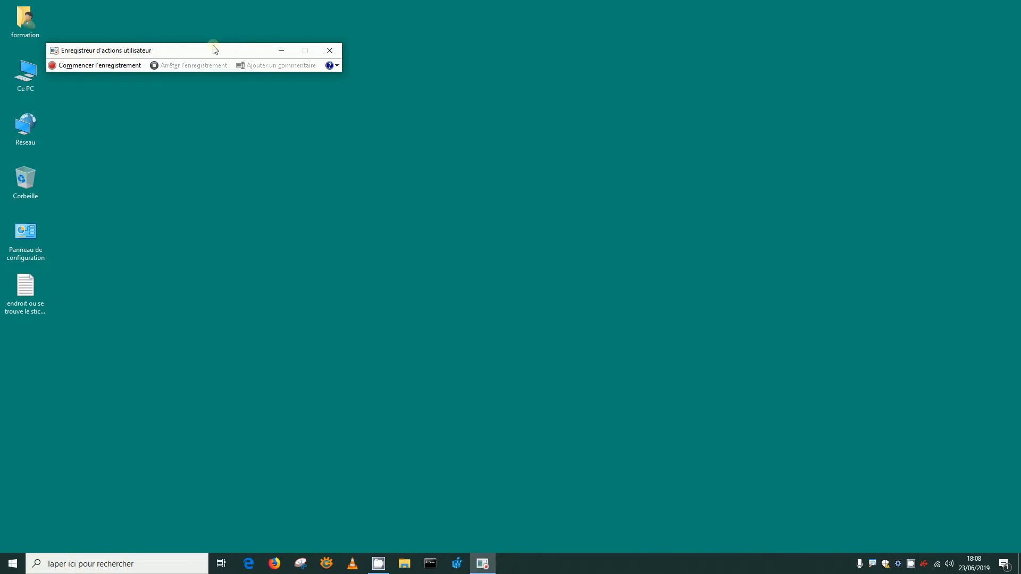
pyautogui.moveTo(215, 49); pyautogui.dragTo(582, 74)
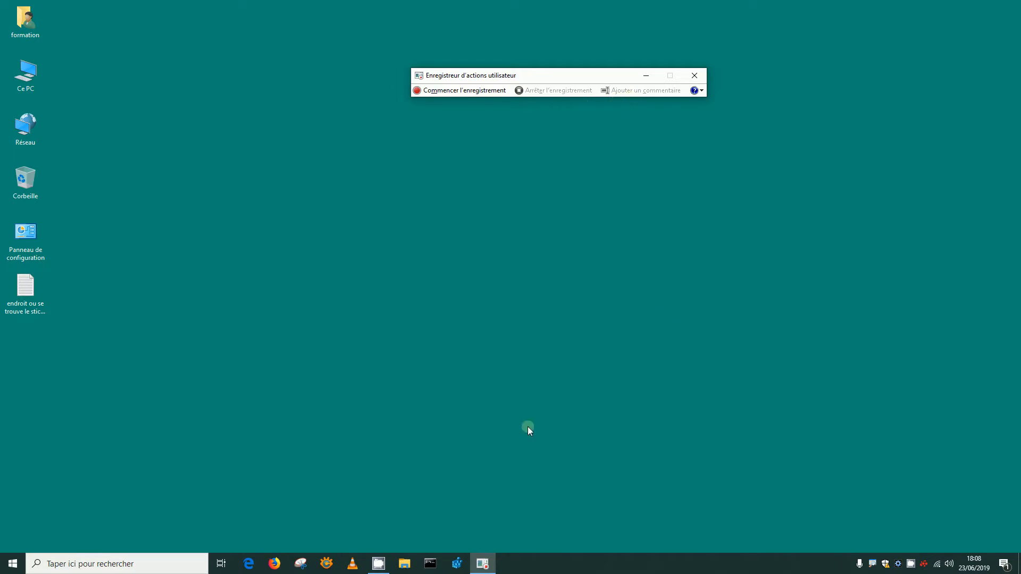
# Start recording user actions and move the Panneau de configuration and Réseau icons to the middle of the desktop
pyautogui.click(454, 92)
pyautogui.moveTo(17, 240); pyautogui.dragTo(641, 319)
pyautogui.moveTo(38, 141); pyautogui.dragTo(439, 296)
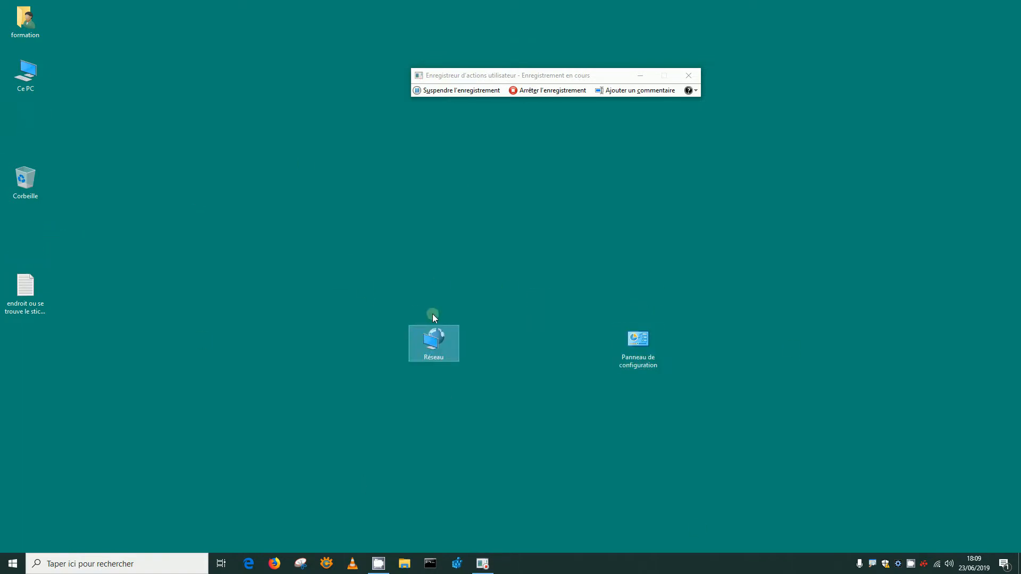
# Create a new text document named test on the empty desktop area
pyautogui.rightClick(263, 173)
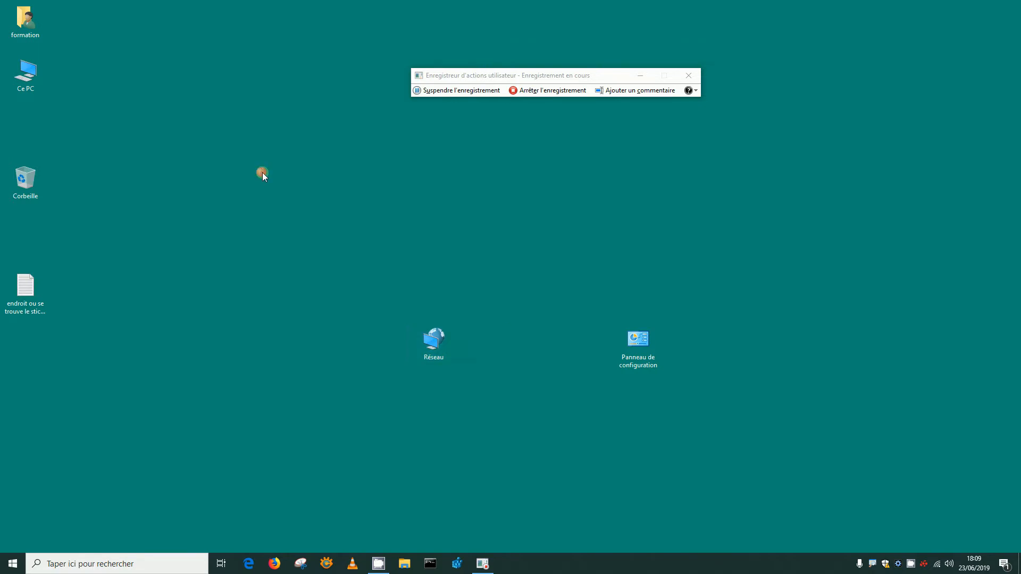
pyautogui.moveTo(365, 277)
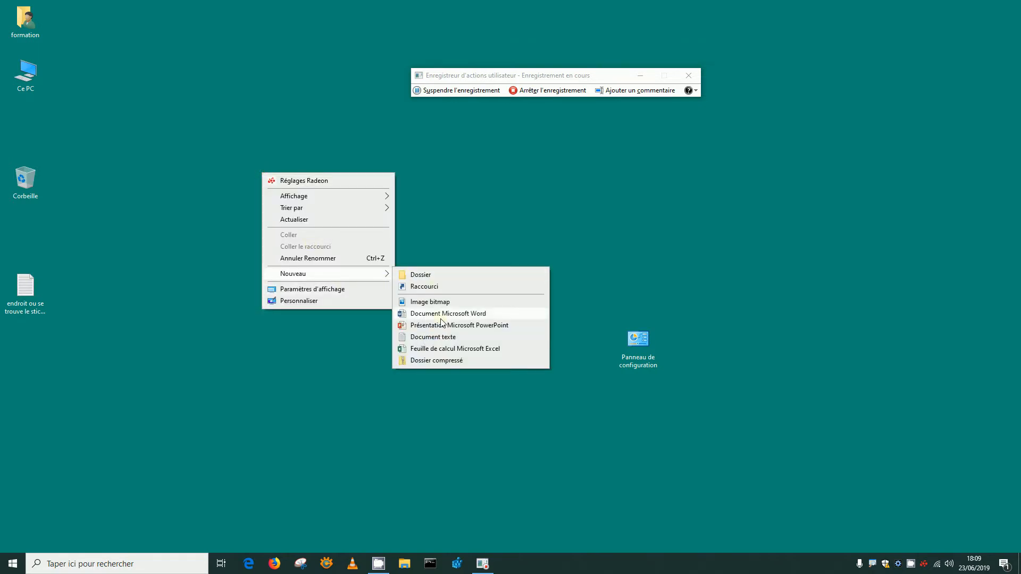
pyautogui.click(442, 338)
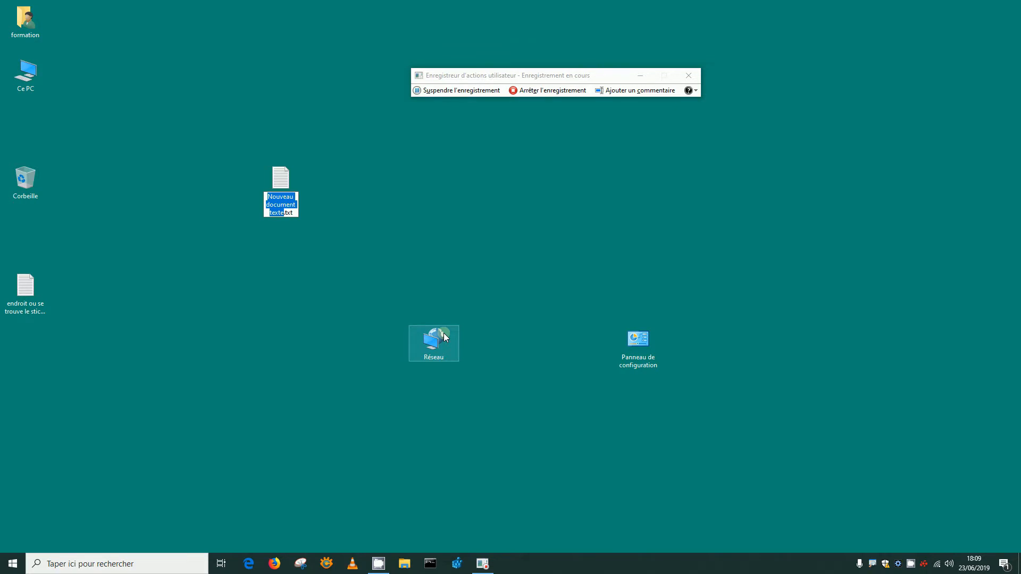
pyautogui.write('test')
pyautogui.press('Return')
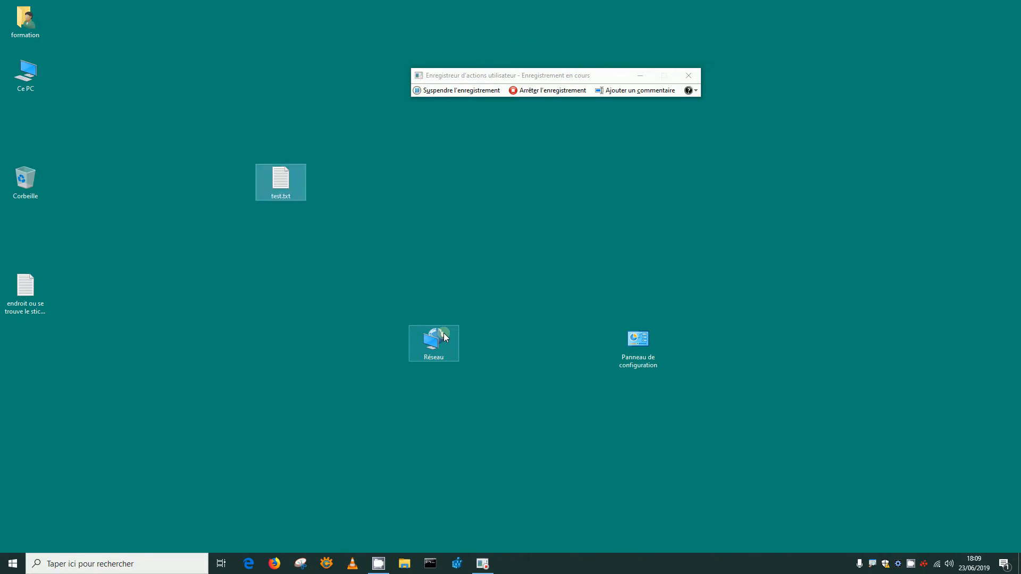
# Open test.txt, write "test" followed by a line break, save the file and close it
pyautogui.press('Return')
pyautogui.write('test')
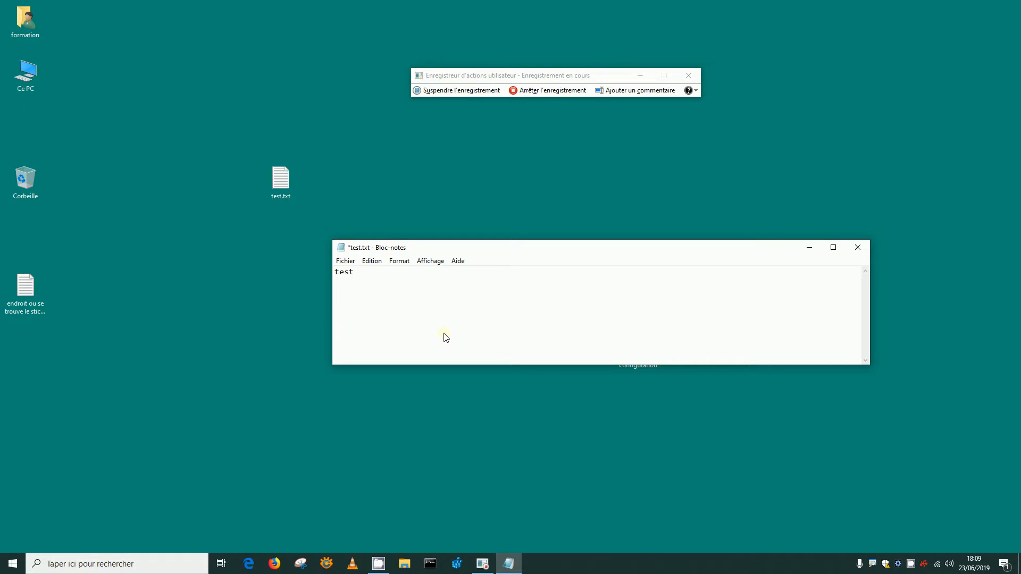
pyautogui.click(345, 260)
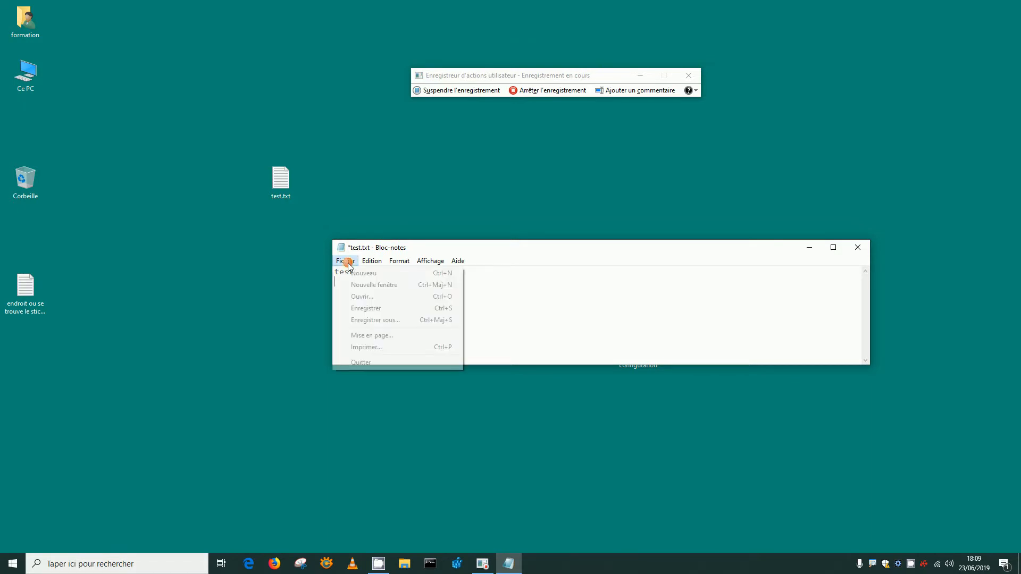
pyautogui.click(372, 310)
pyautogui.click(857, 247)
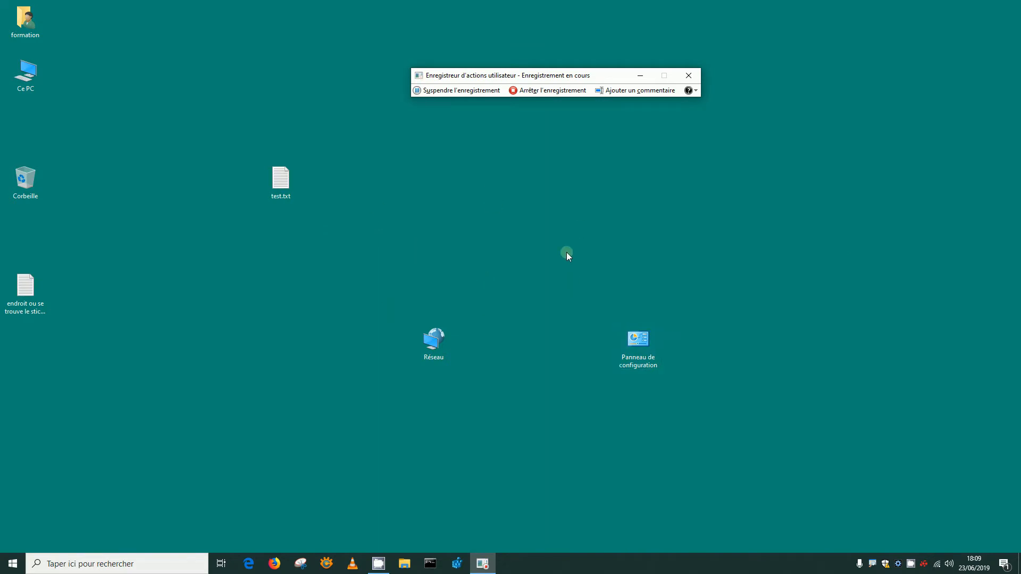
# Stop recording user actions, move the report window toward the middle of the desktop and make it taller
pyautogui.click(548, 91)
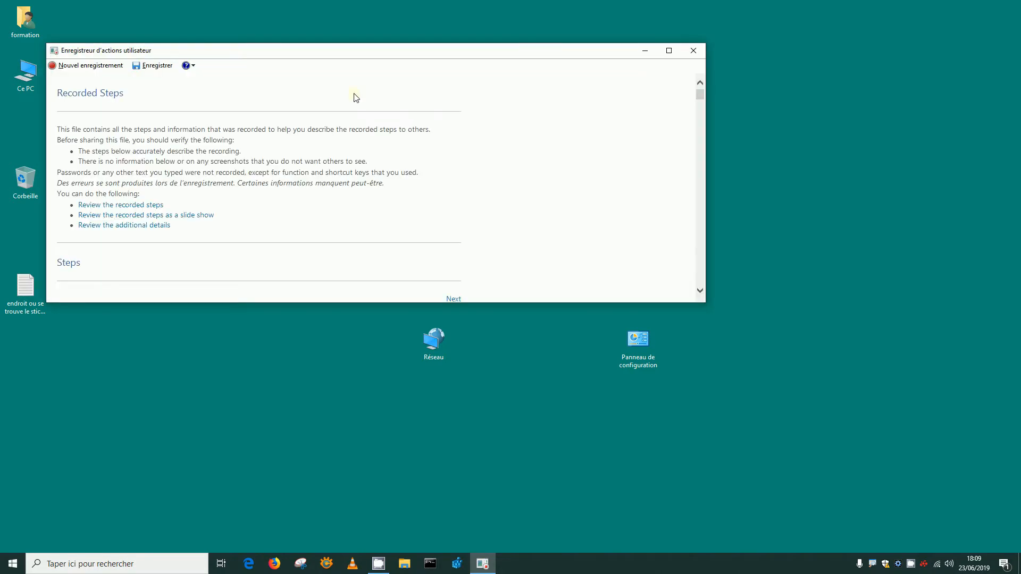
pyautogui.moveTo(324, 49); pyautogui.dragTo(444, 119)
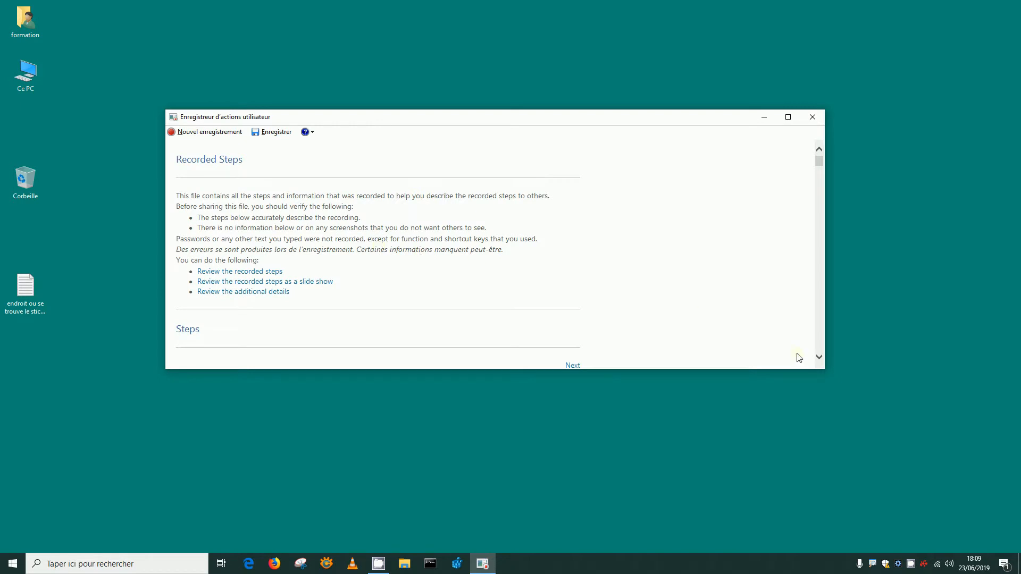
pyautogui.moveTo(805, 371); pyautogui.dragTo(819, 504)
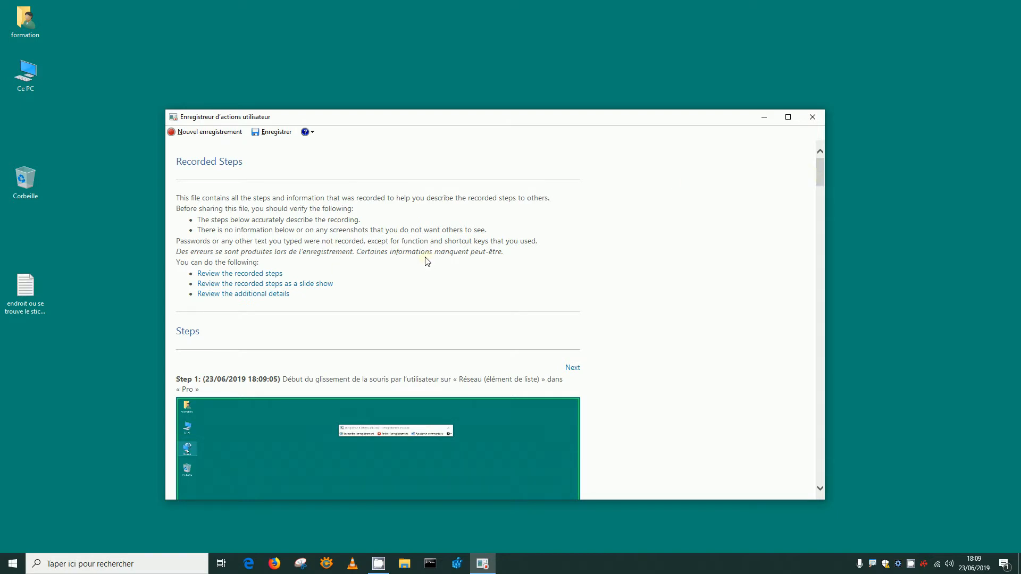
# Review the recorded steps with their screenshots and the Additional Details section, and return to the start of the report
pyautogui.scroll(-4, 429, 264)
pyautogui.scroll(-4, 428, 257)
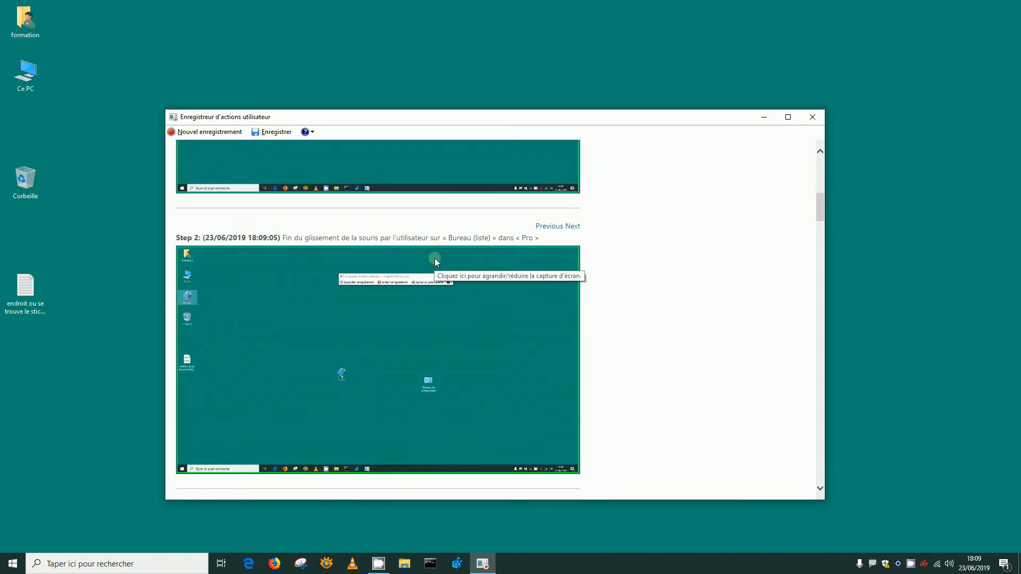
pyautogui.scroll(-5, 458, 261)
pyautogui.scroll(-7, 488, 266)
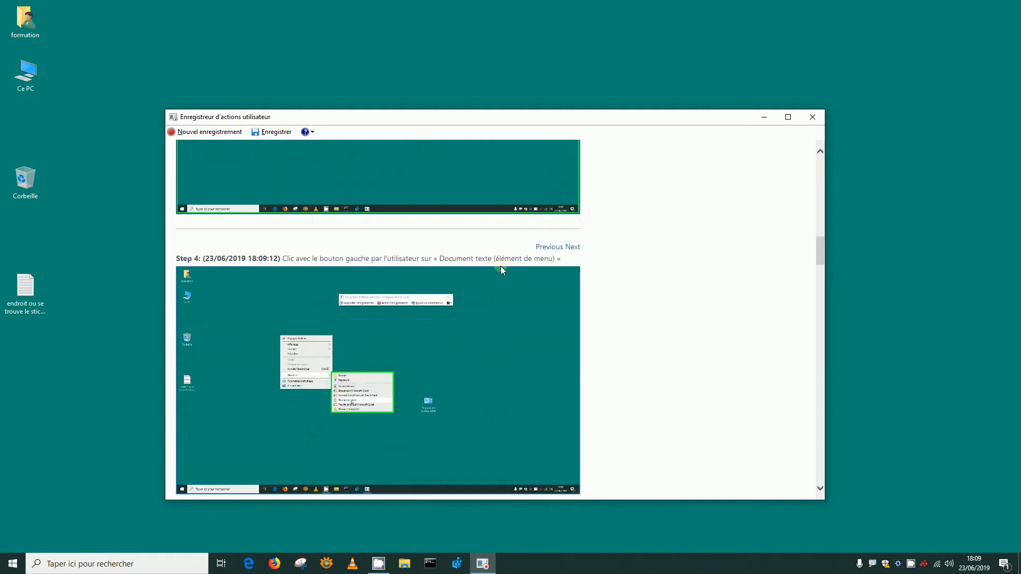
pyautogui.scroll(-7, 701, 276)
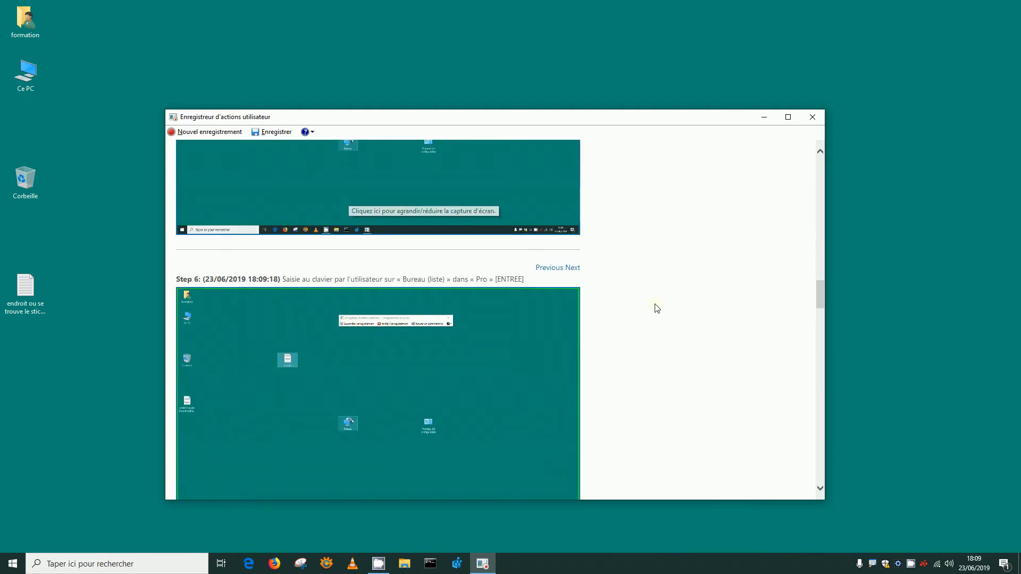
pyautogui.scroll(-8, 654, 307)
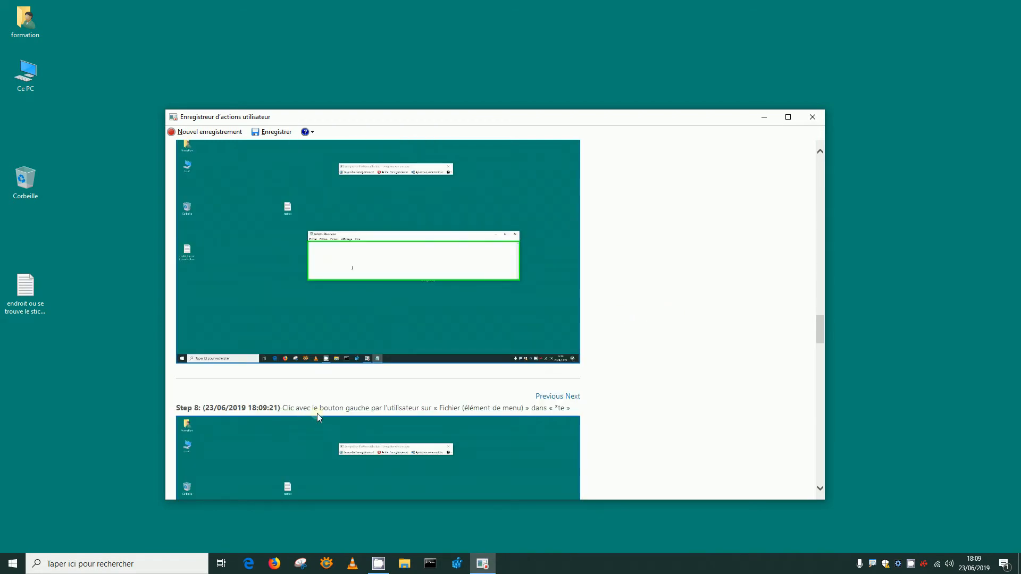
pyautogui.scroll(-8, 600, 370)
pyautogui.scroll(-10, 534, 323)
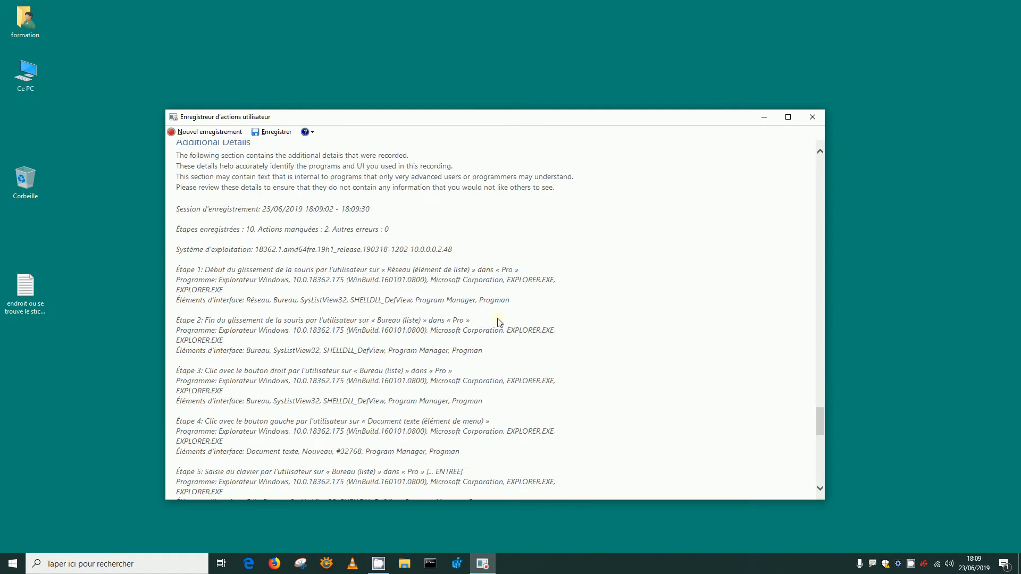
pyautogui.scroll(-10, 503, 321)
pyautogui.scroll(4, 535, 320)
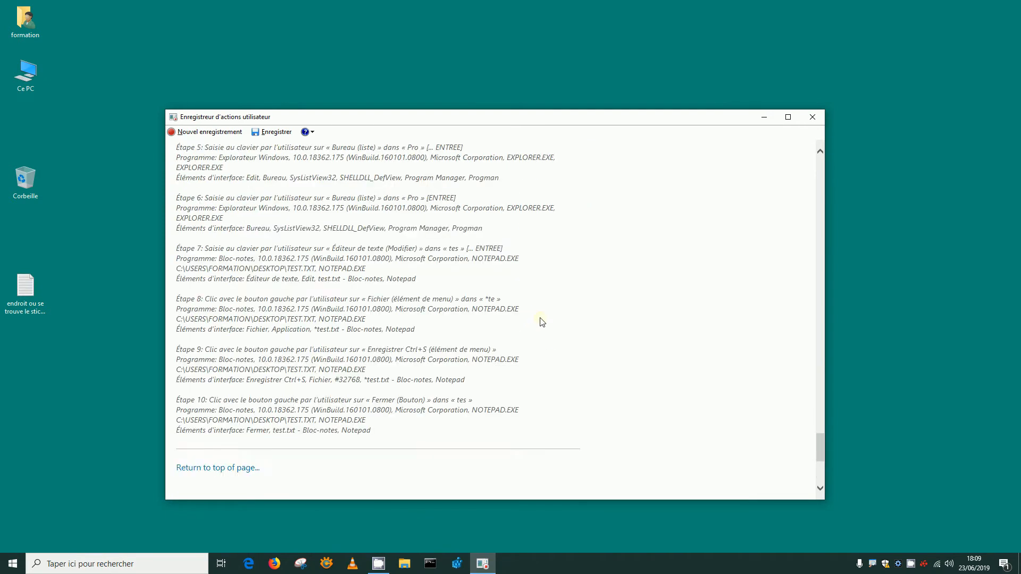
pyautogui.scroll(1, 542, 321)
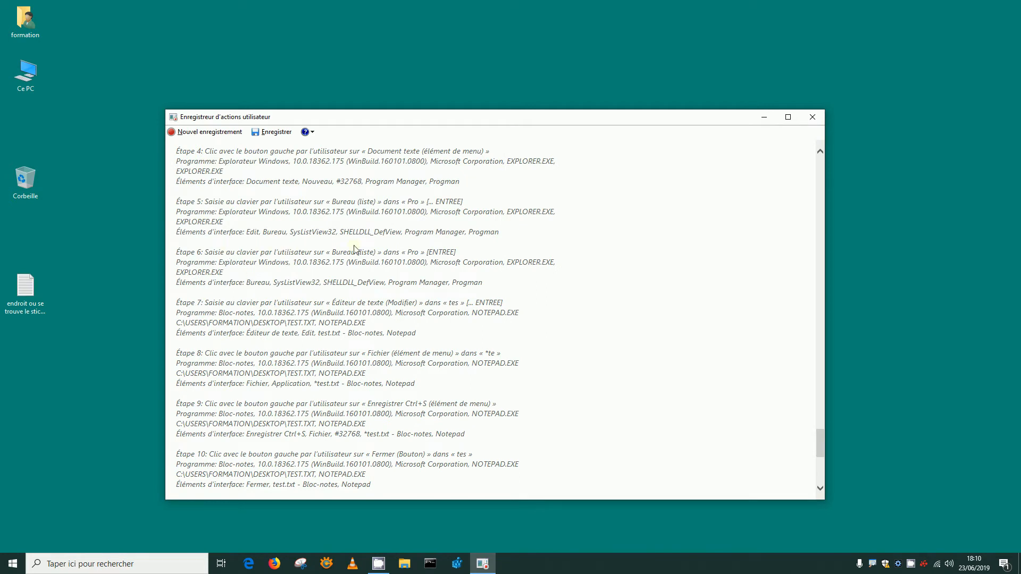
pyautogui.scroll(2, 586, 329)
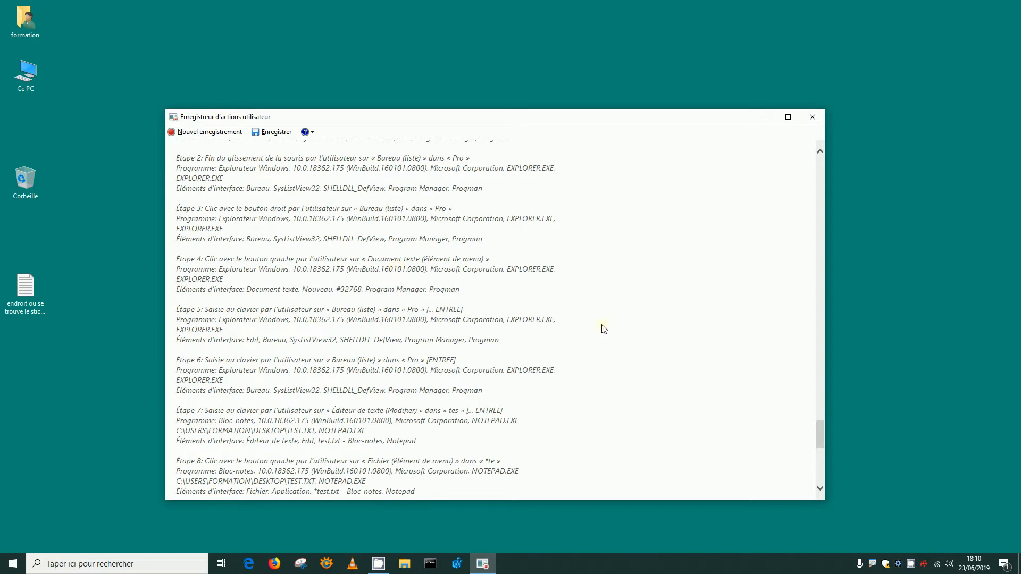
pyautogui.scroll(10, 604, 328)
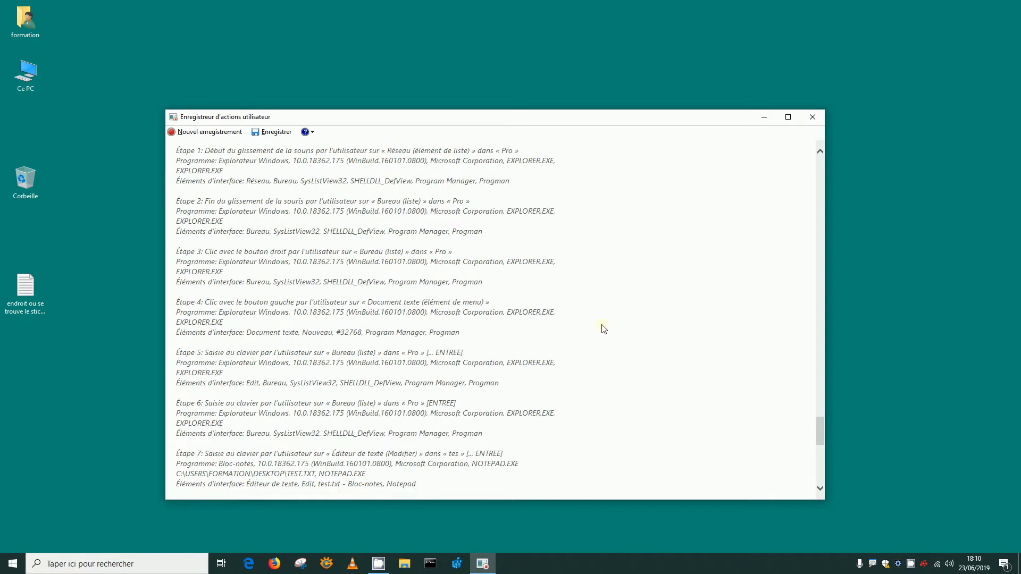
pyautogui.scroll(6, 602, 327)
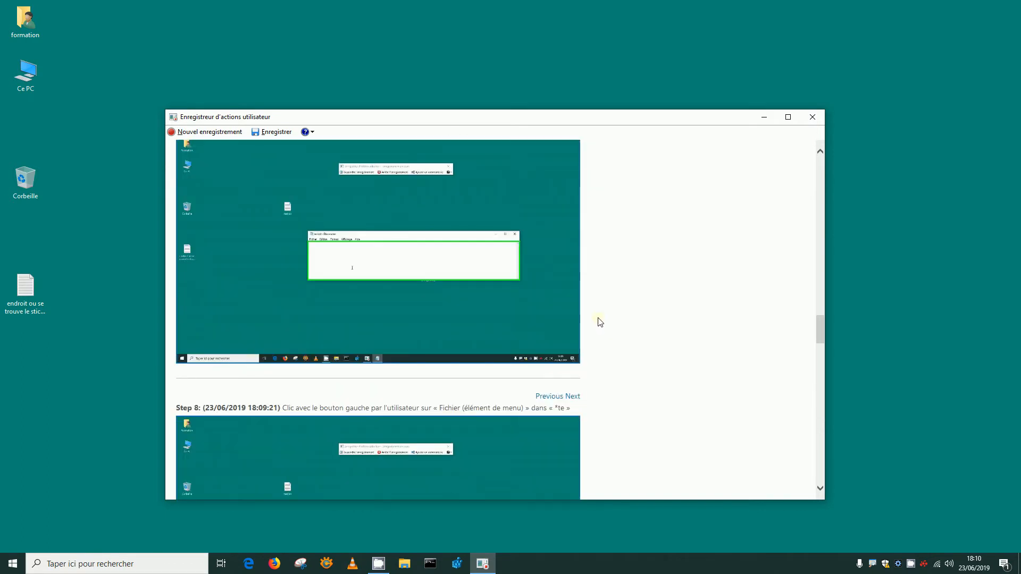
pyautogui.scroll(8, 599, 320)
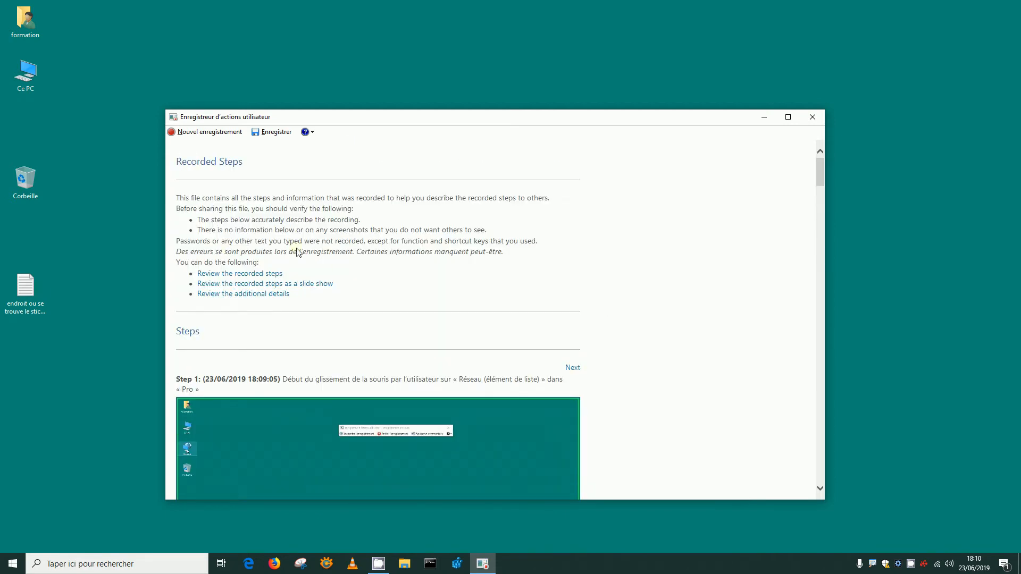
# Shift the report window away from the desktop icons and look through the recorded steps again
pyautogui.moveTo(366, 122); pyautogui.dragTo(464, 93)
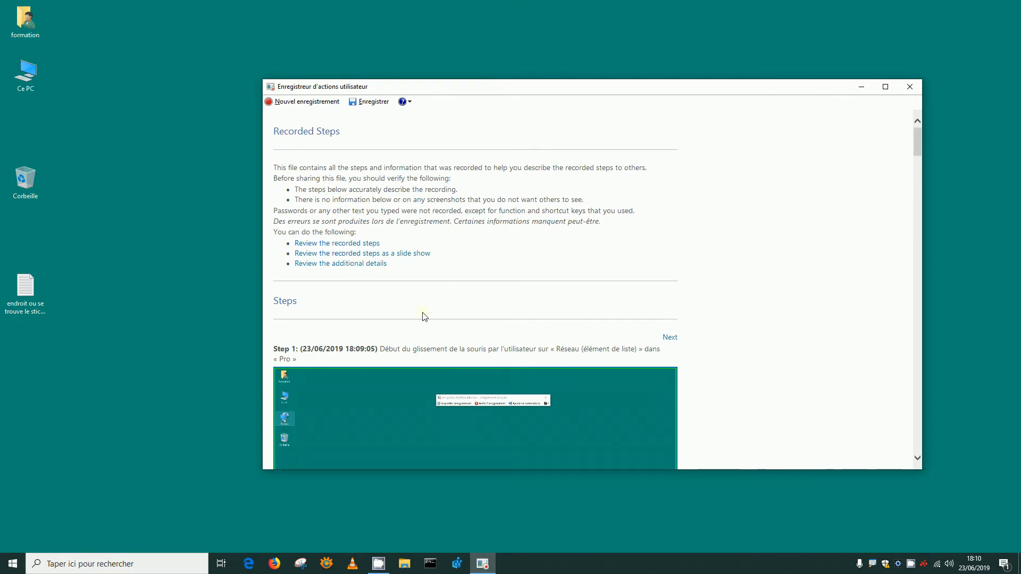
pyautogui.scroll(-15, 787, 249)
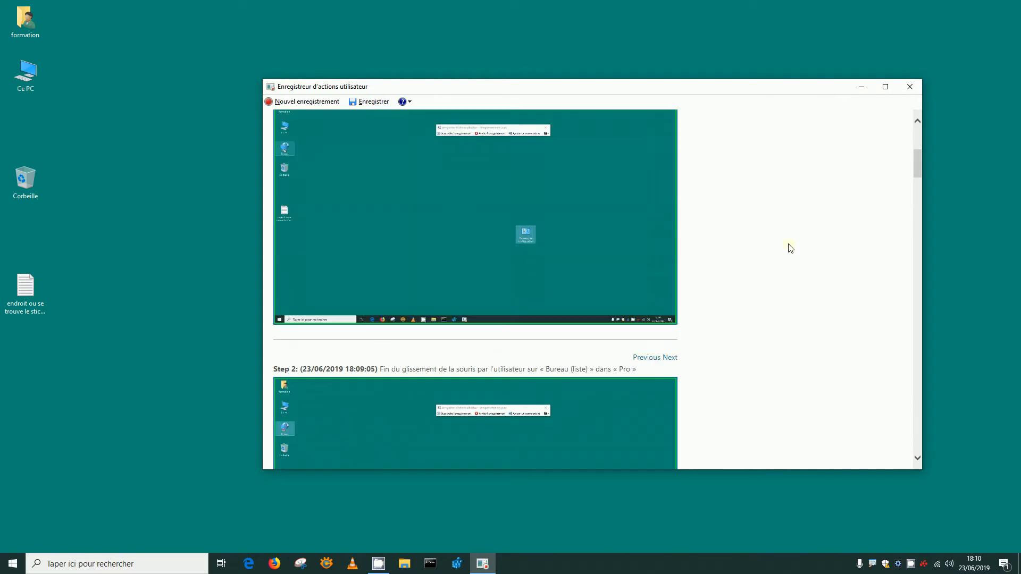
pyautogui.scroll(-8, 786, 249)
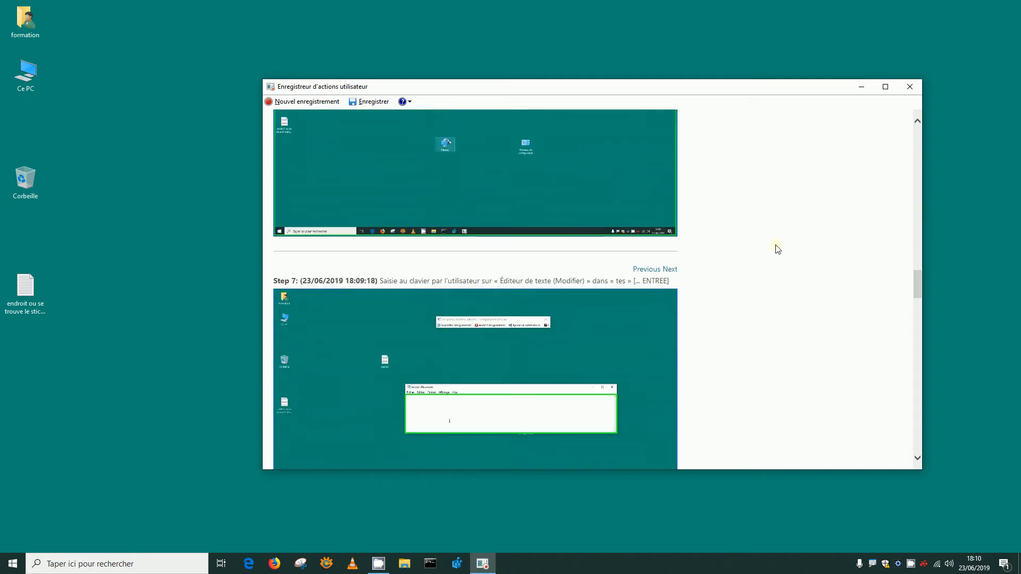
pyautogui.scroll(2, 824, 158)
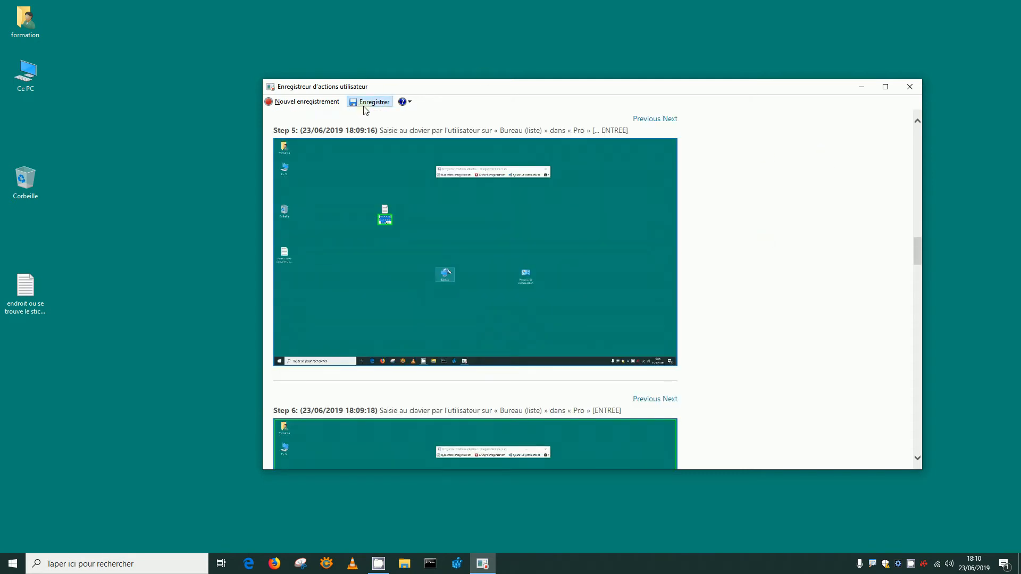
# Start saving the recording and choose the mes incident2019 folder inside the formation user's Images folder as the destination
pyautogui.click(368, 102)
pyautogui.click(543, 158)
pyautogui.click(545, 156)
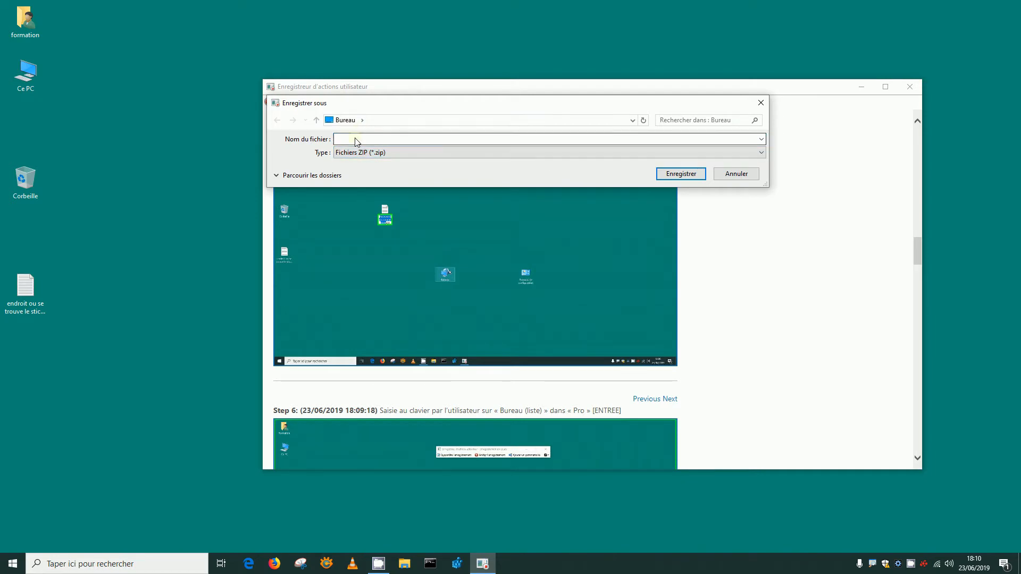
pyautogui.click(368, 140)
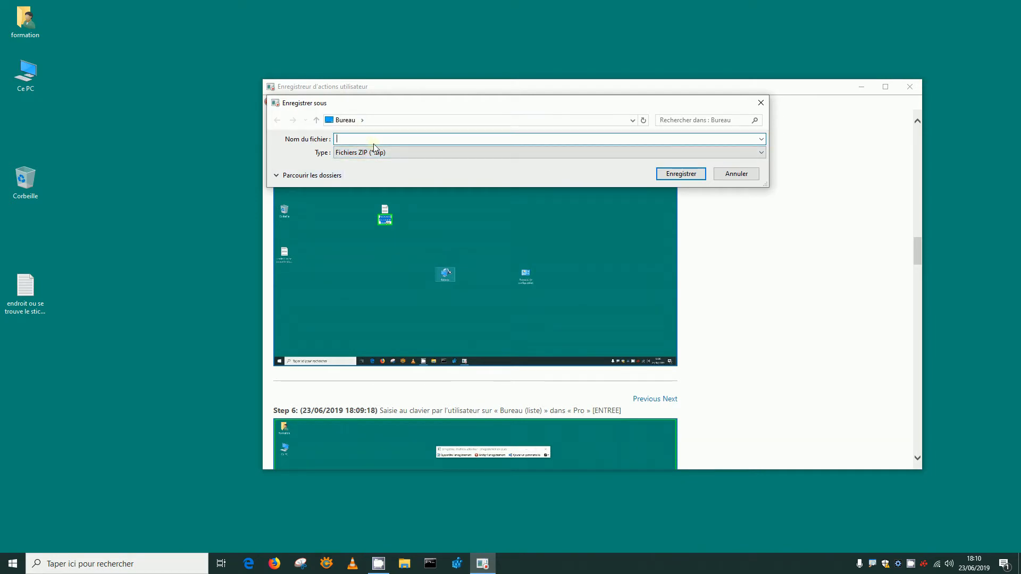
pyautogui.click(362, 121)
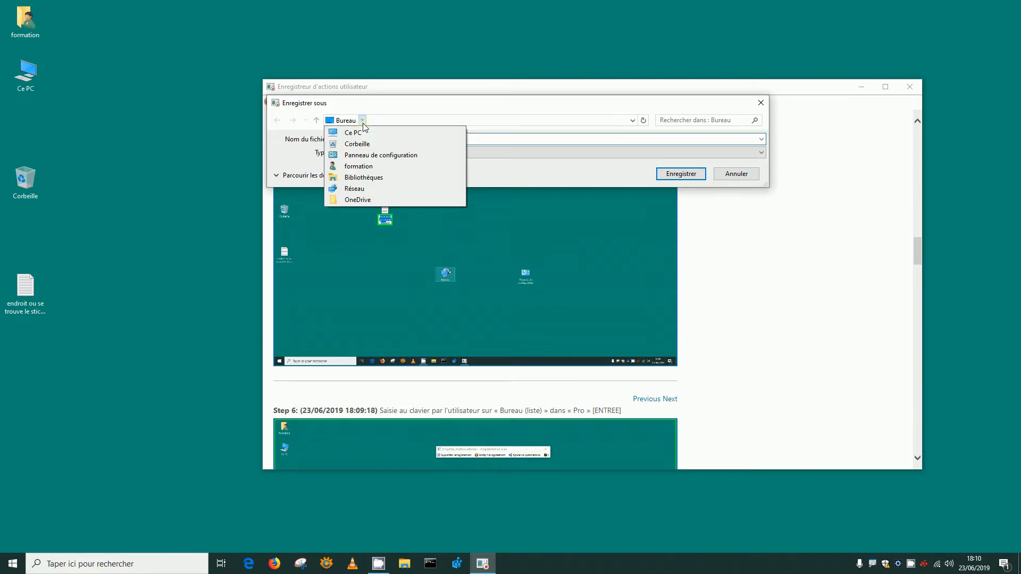
pyautogui.click(365, 167)
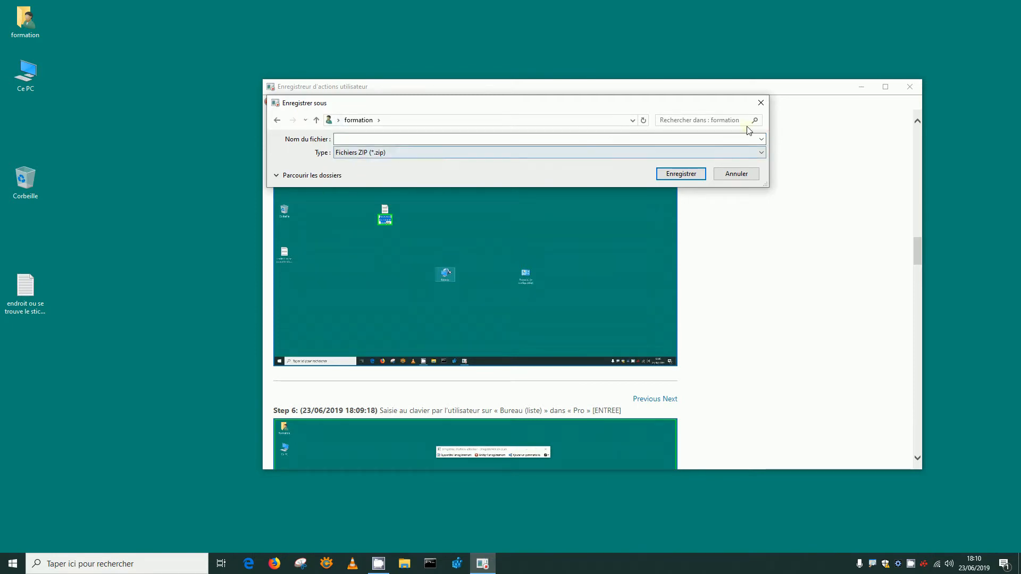
pyautogui.click(633, 121)
pyautogui.click(633, 121)
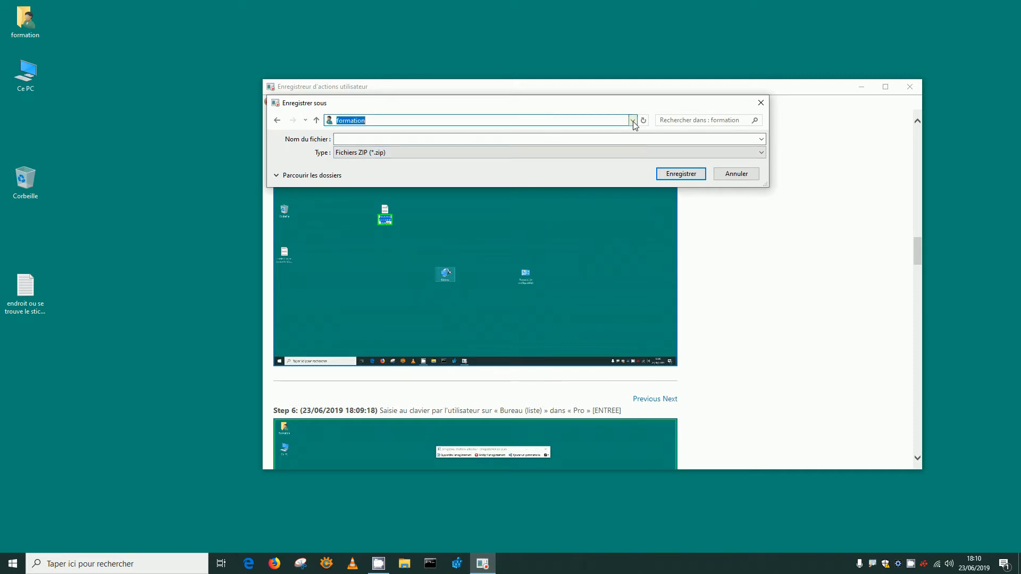
pyautogui.click(279, 177)
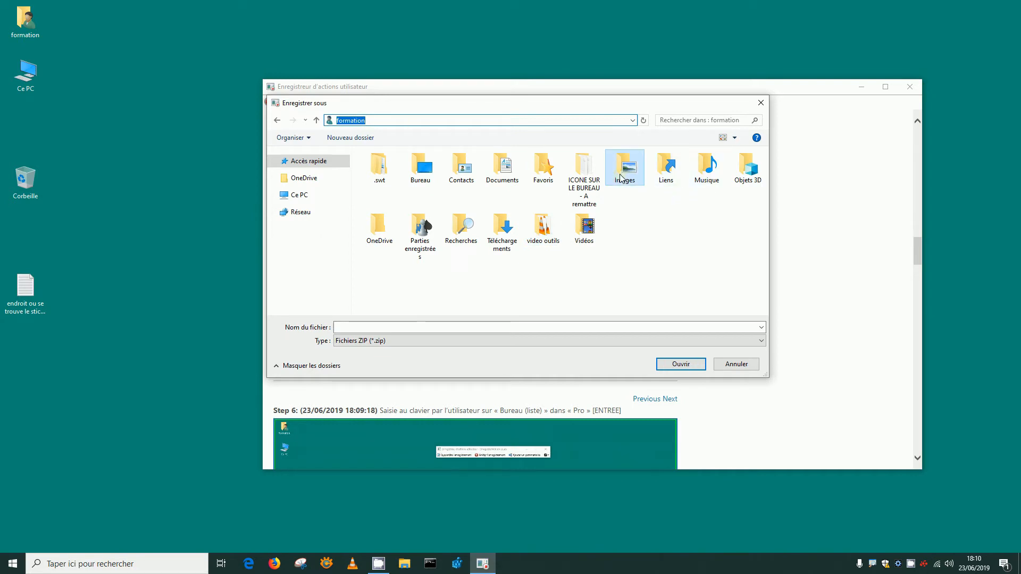
pyautogui.doubleClick(625, 167)
pyautogui.doubleClick(447, 181)
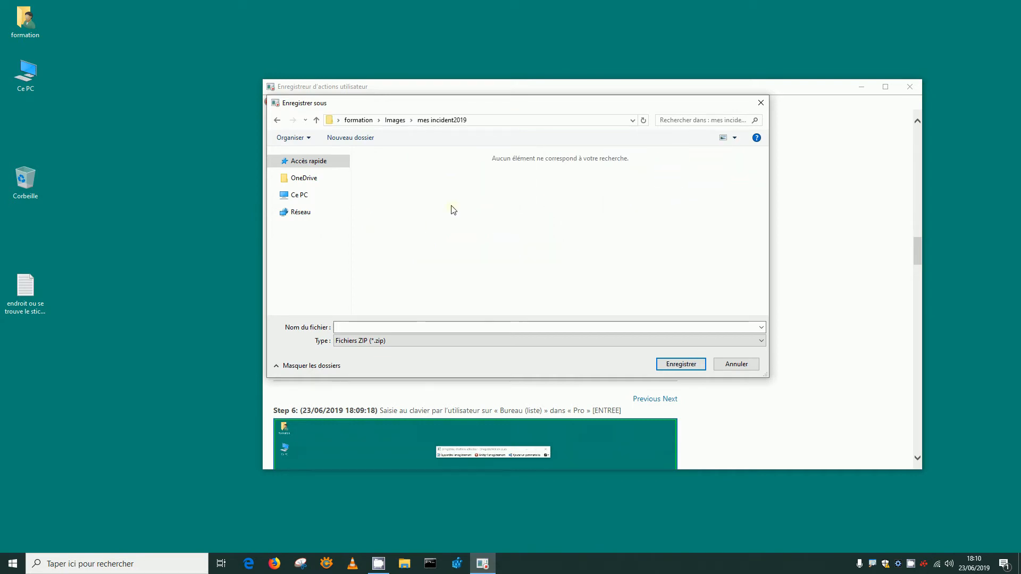
# Name the recording incident-psr-23-06 and save it as a ZIP file
pyautogui.click(374, 327)
pyautogui.write('in')
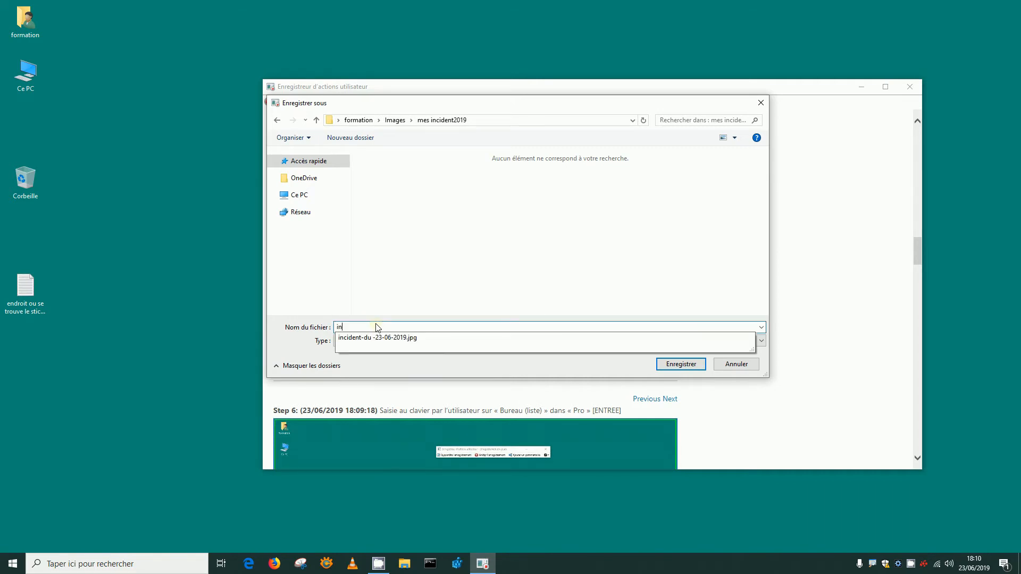
pyautogui.write('cident-psr-23-06')
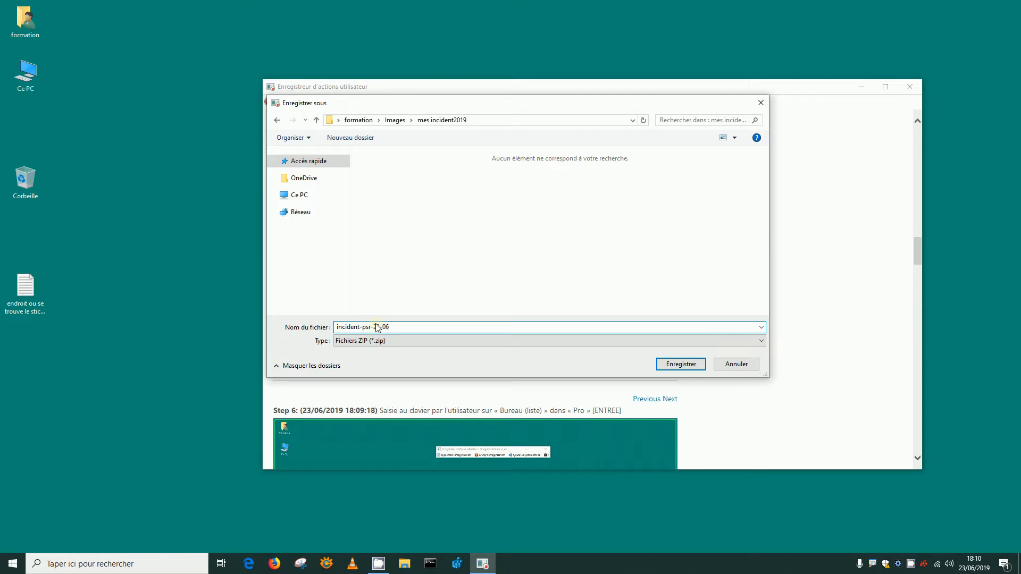
pyautogui.click(673, 364)
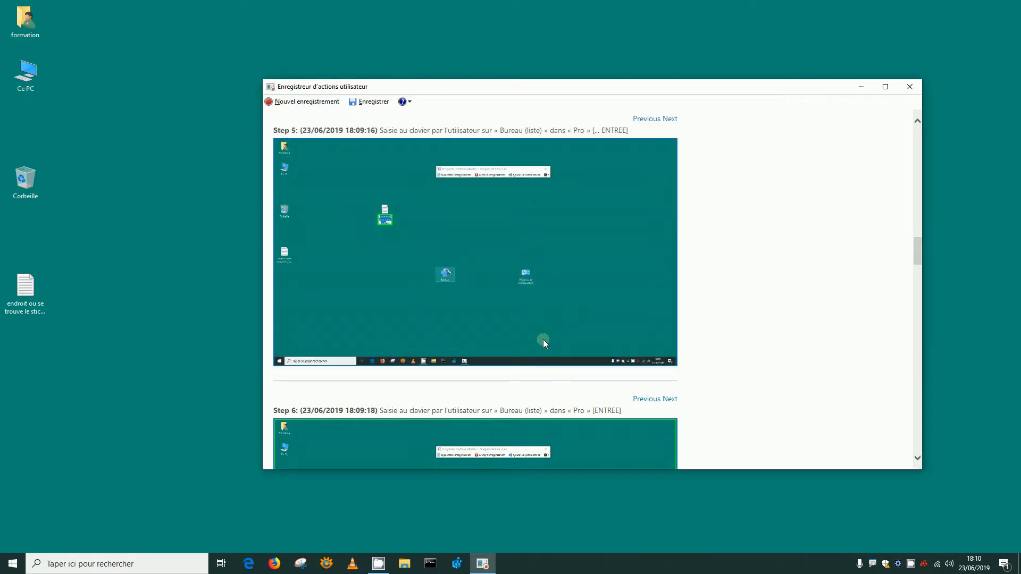
# Close the report and check the saved files in the mes incident2019 folder inside the formation user's Images folder, leaving the folder closed
pyautogui.click(911, 87)
pyautogui.doubleClick(35, 22)
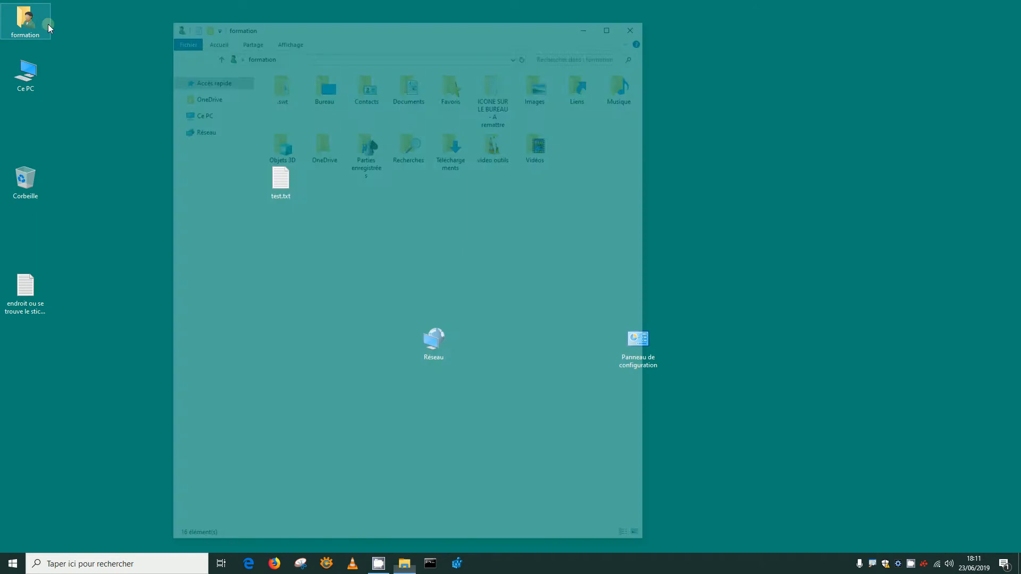
pyautogui.doubleClick(551, 81)
pyautogui.doubleClick(362, 92)
pyautogui.click(362, 91)
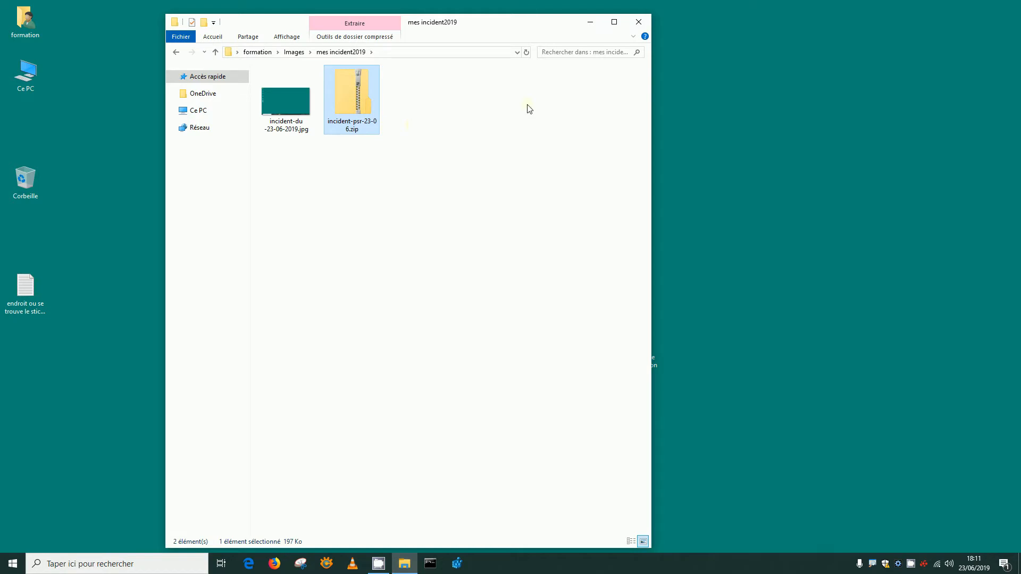
pyautogui.click(638, 22)
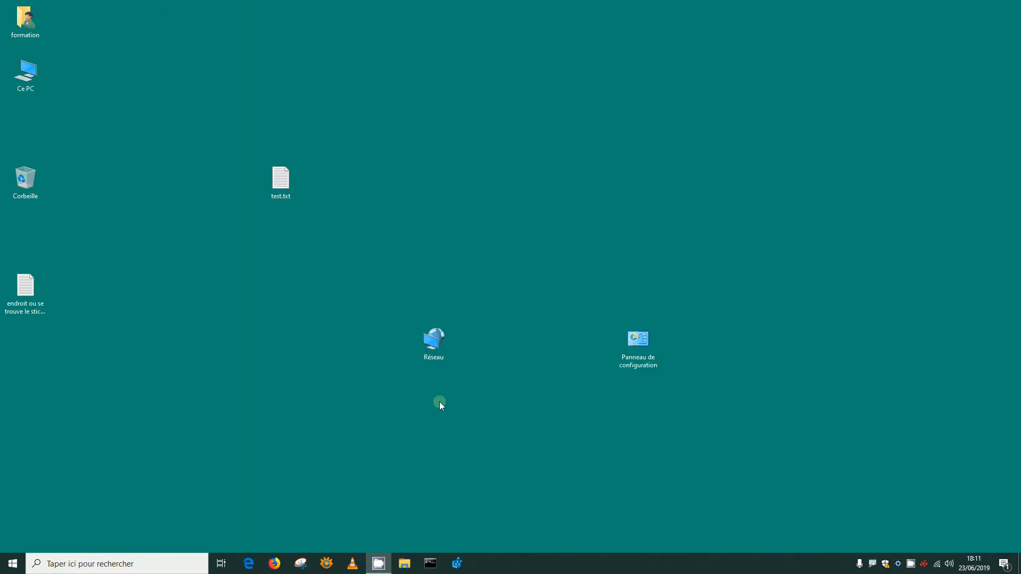
pyautogui.moveTo(380, 567)
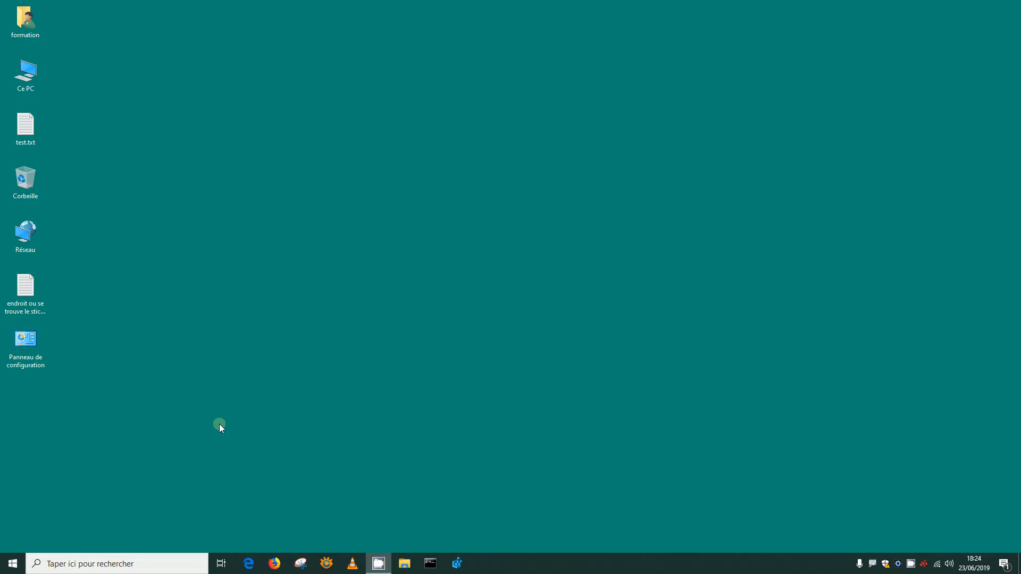
# Search Windows for sticky and open the Sticky Notes application
pyautogui.click(12, 565)
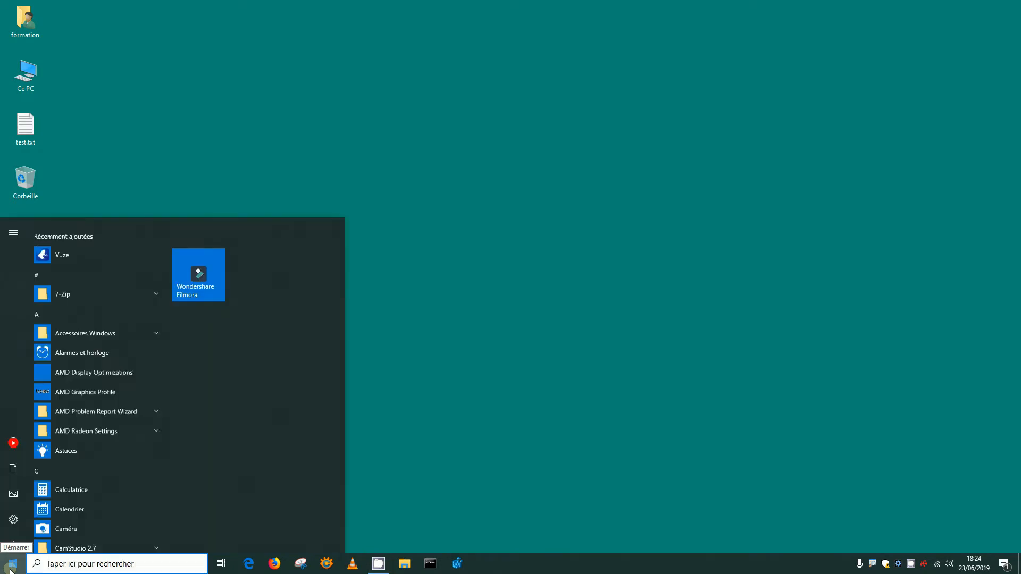
pyautogui.click(51, 565)
pyautogui.write('sticky')
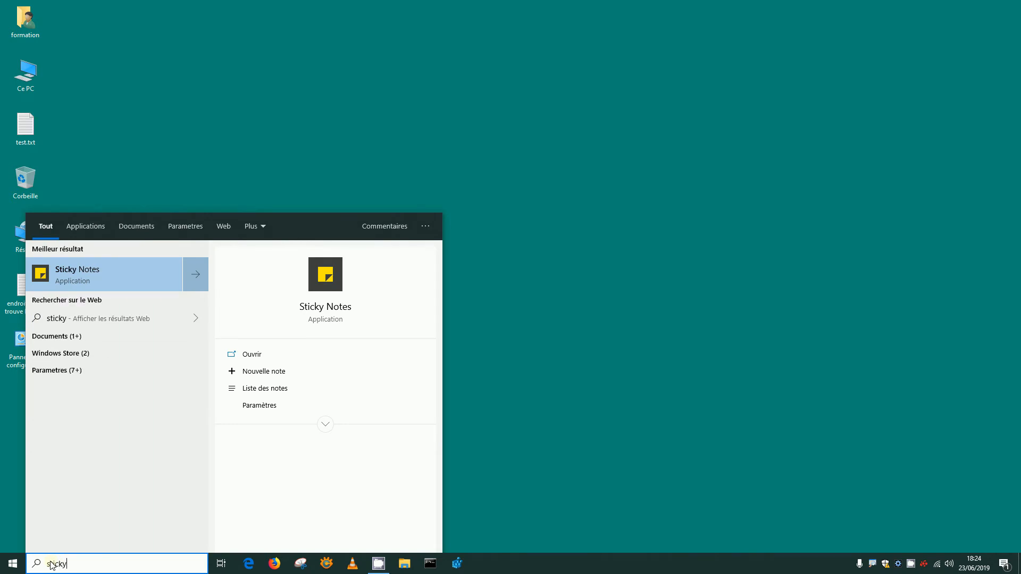
pyautogui.click(75, 274)
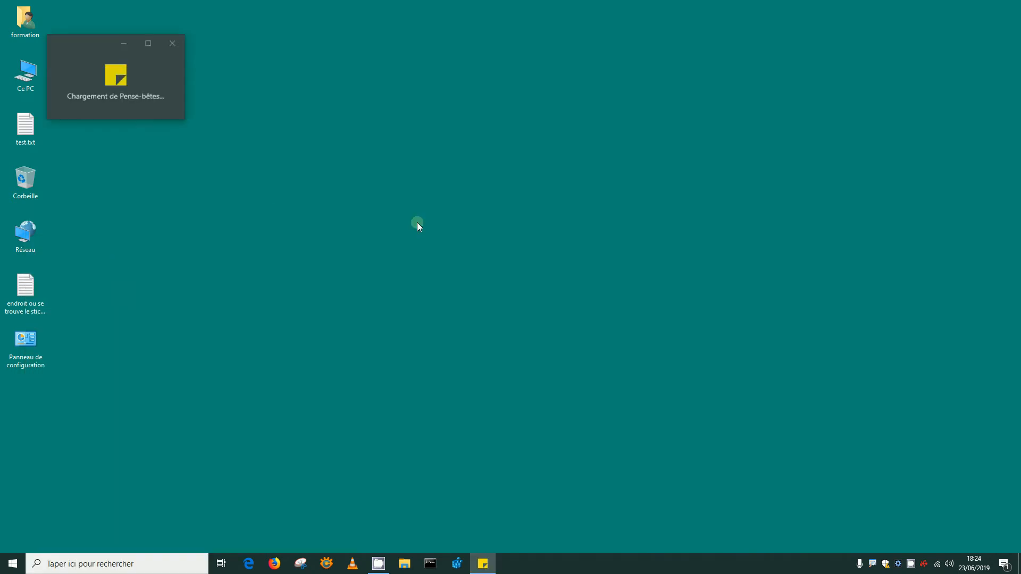
# Place the first blank note beside the Pense-bêtes list and add two more blank notes, spreading them over the empty desktop
pyautogui.moveTo(512, 199); pyautogui.dragTo(609, 119)
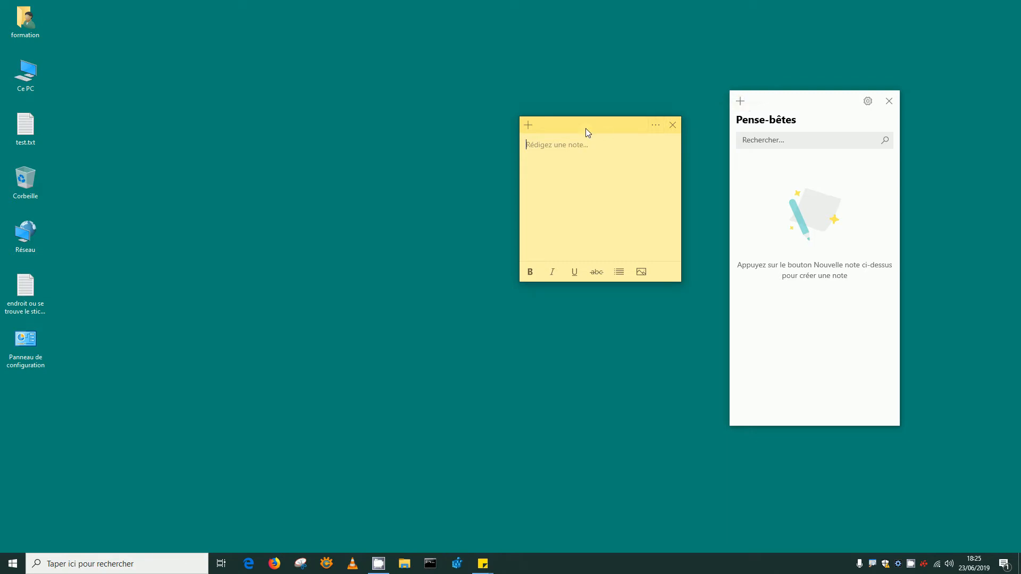
pyautogui.click(740, 101)
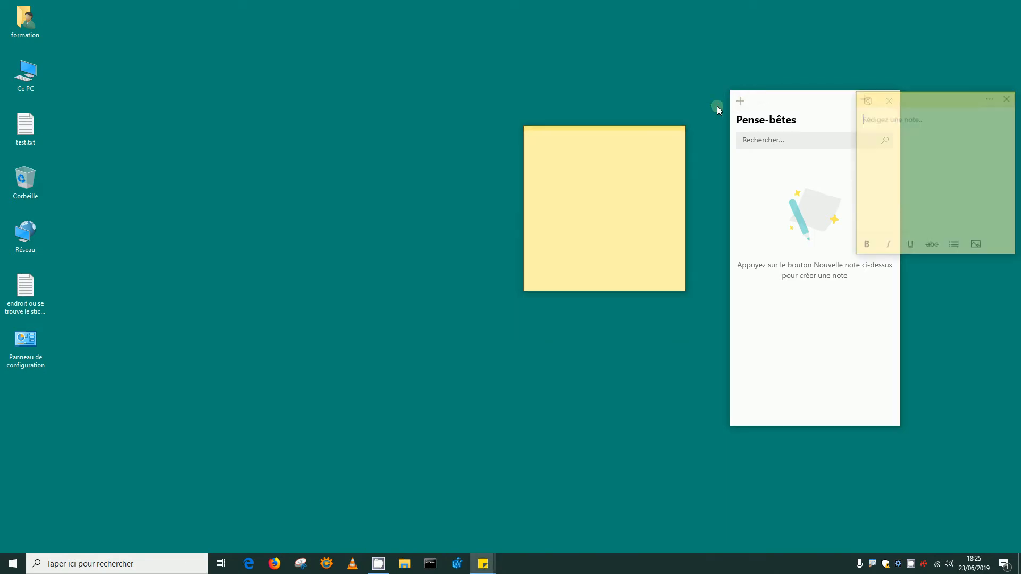
pyautogui.moveTo(911, 98); pyautogui.dragTo(326, 124)
pyautogui.click(741, 100)
pyautogui.moveTo(886, 93); pyautogui.dragTo(375, 340)
pyautogui.click(769, 178)
# Add a fourth blank note below the first one and close it again
pyautogui.click(740, 101)
pyautogui.moveTo(900, 100); pyautogui.dragTo(586, 342)
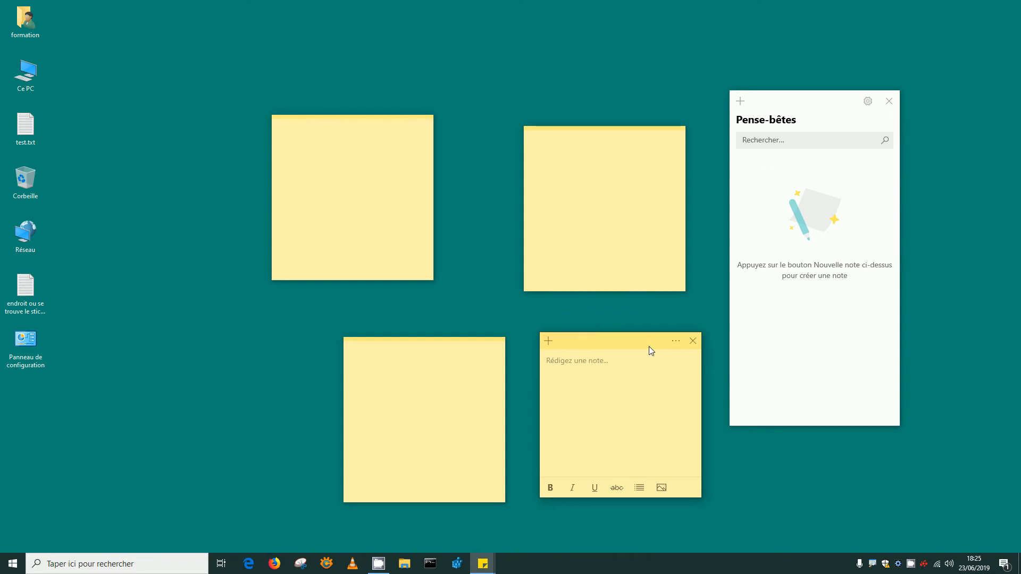
pyautogui.click(693, 342)
# Recolour the three blank notes: purple for the first, light grey for the second and pink for the lower one
pyautogui.click(620, 223)
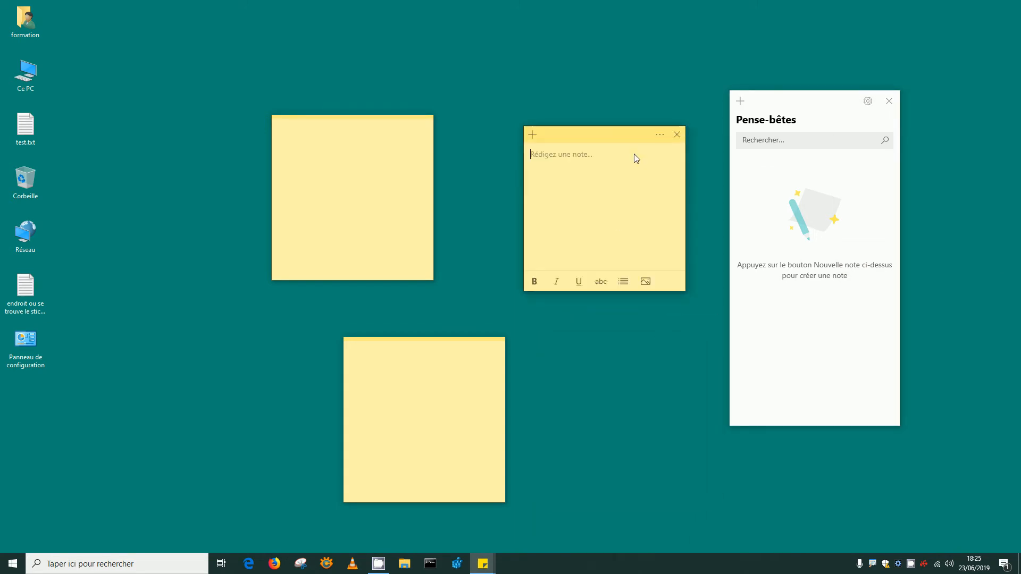
pyautogui.click(660, 136)
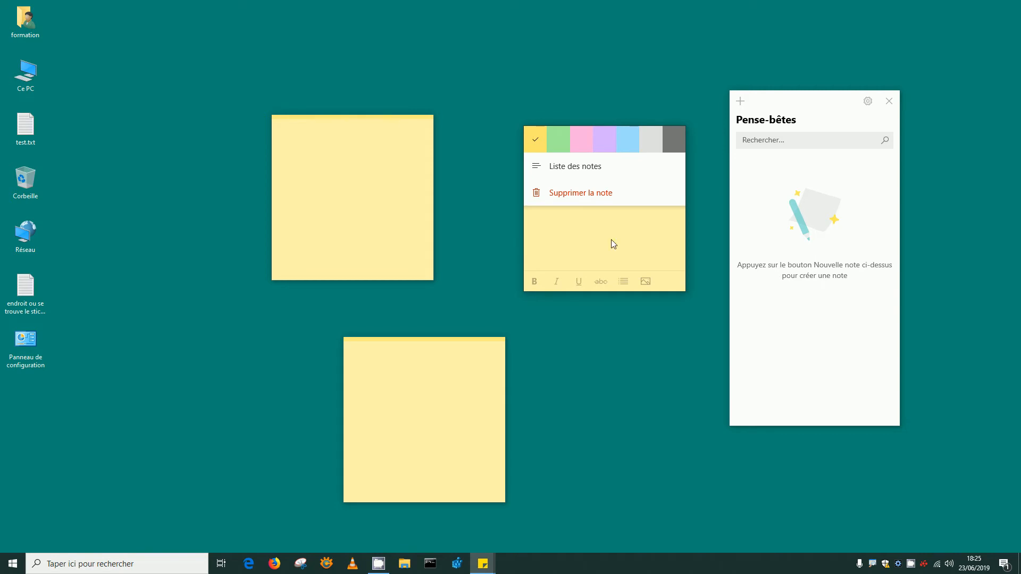
pyautogui.click(603, 141)
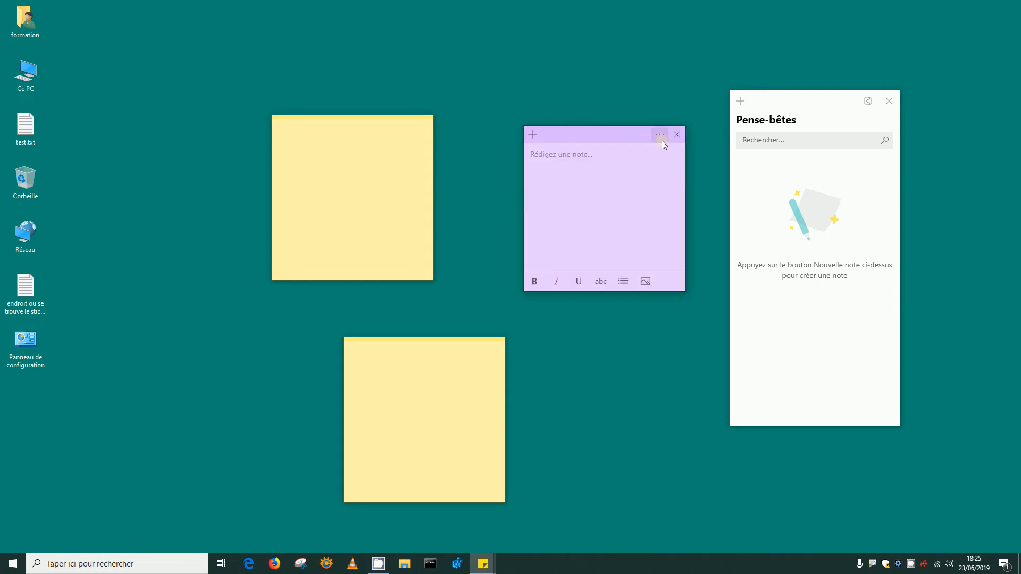
pyautogui.click(365, 153)
pyautogui.click(408, 134)
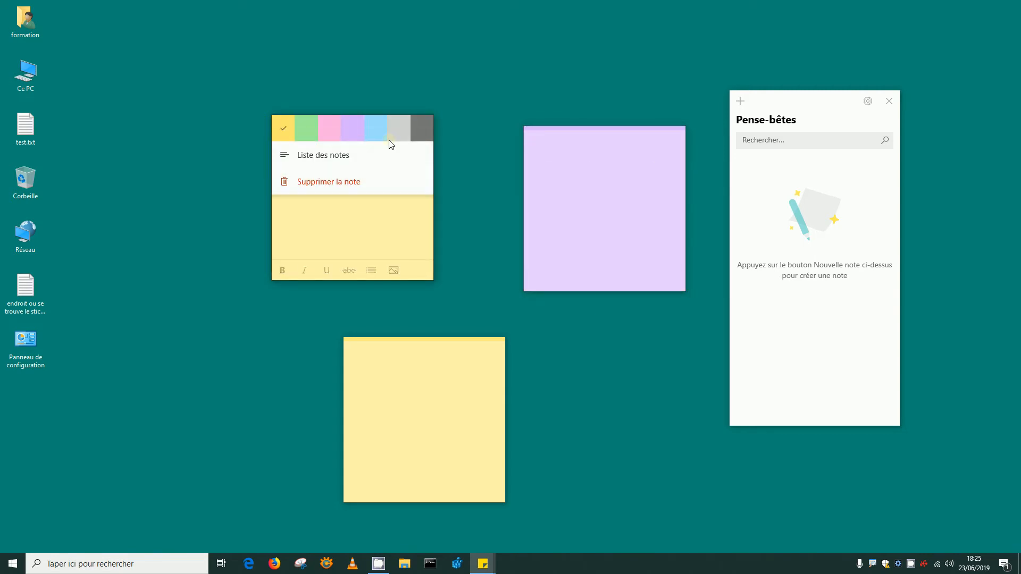
pyautogui.click(399, 129)
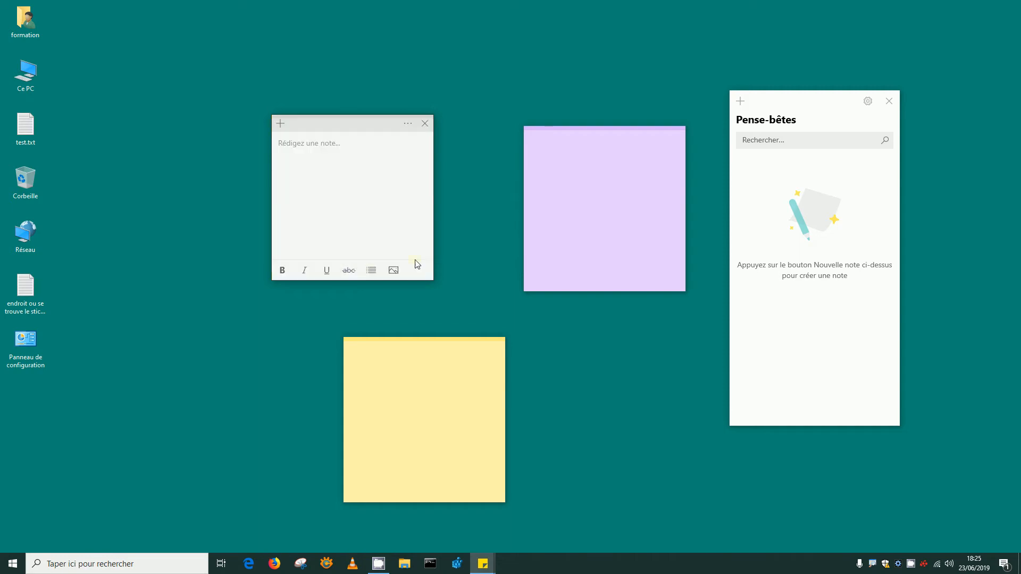
pyautogui.click(473, 407)
pyautogui.click(480, 346)
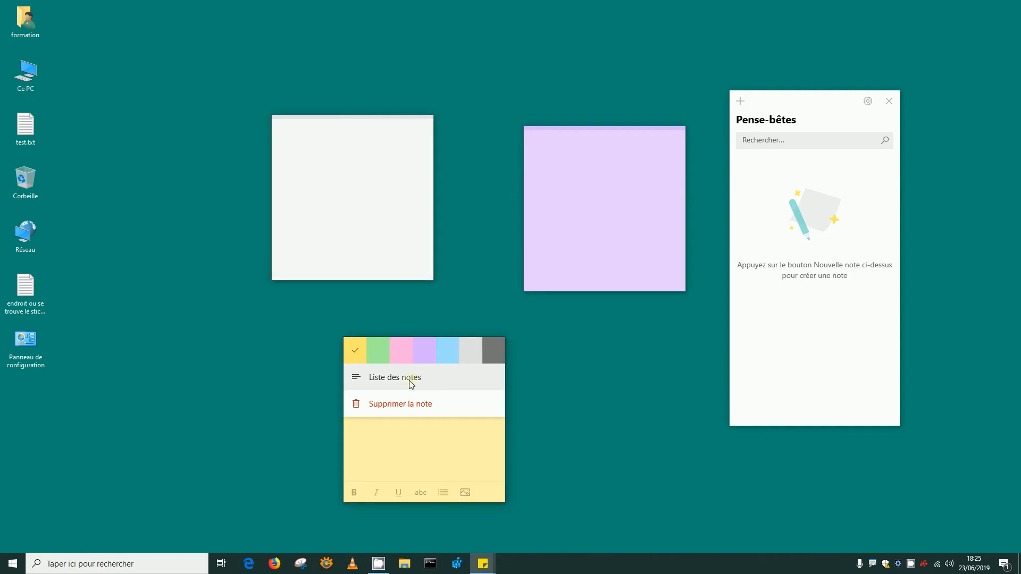
pyautogui.click(401, 350)
# Write "incident 12458" in the grey note and "incident 12578" in the purple note
pyautogui.click(343, 194)
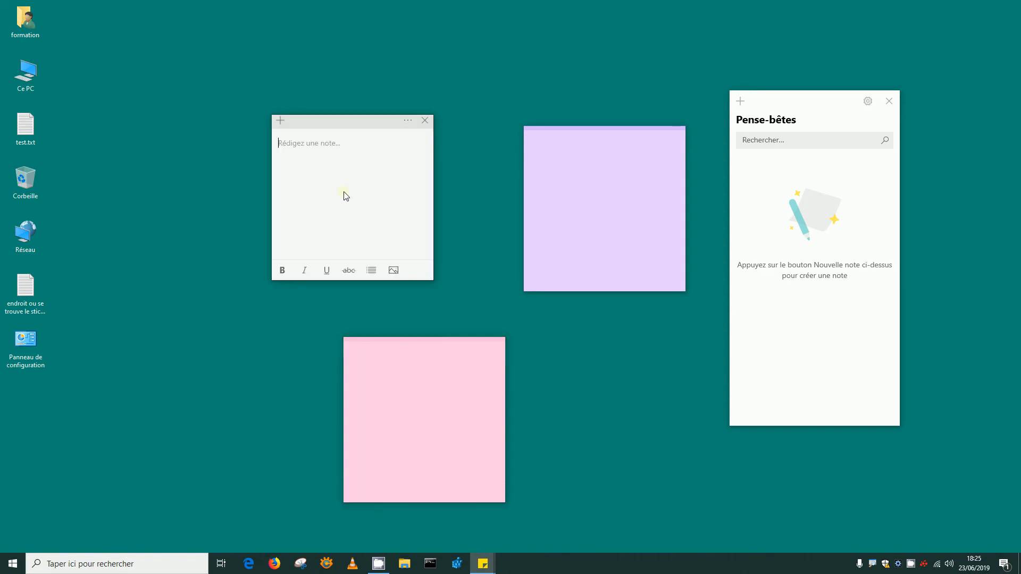
pyautogui.click(578, 177)
pyautogui.click(376, 181)
pyautogui.write('in')
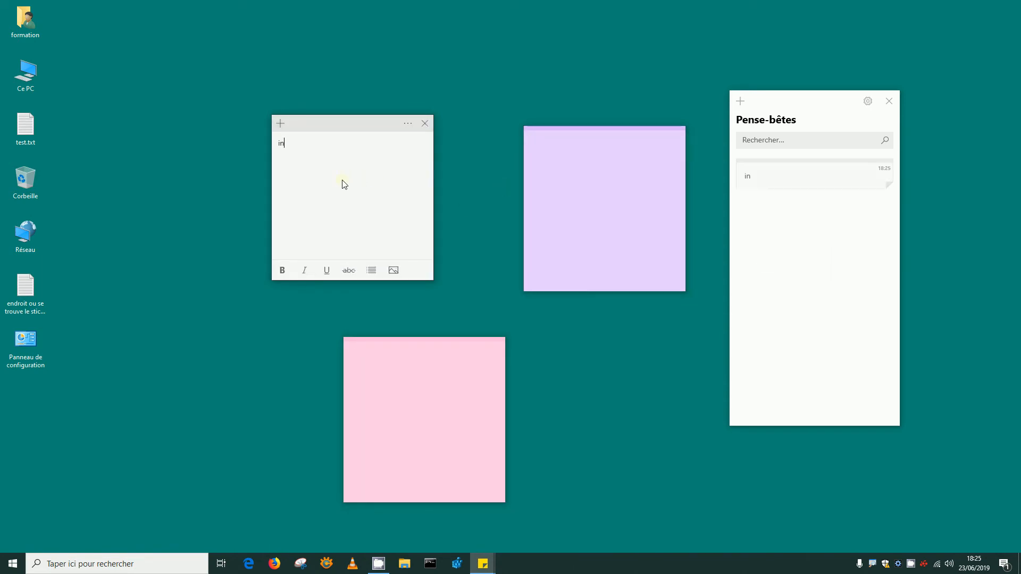
pyautogui.write('cident 1')
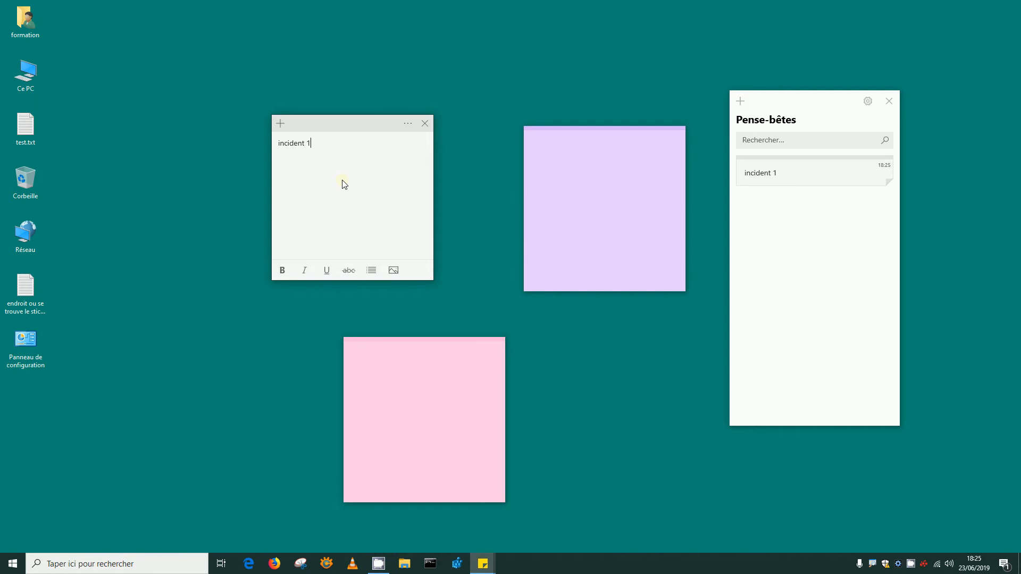
pyautogui.write('2458')
pyautogui.click(570, 171)
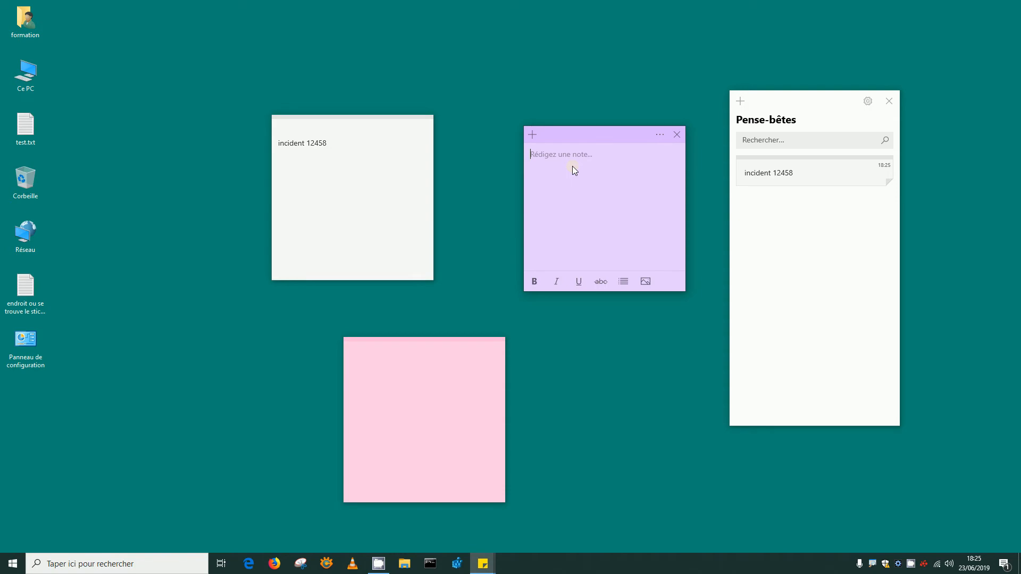
pyautogui.write('incident 12578')
# Write "incident 13985" in the pink note and, after a blank line, "un technicien m'a appeller à 12h"
pyautogui.click(412, 389)
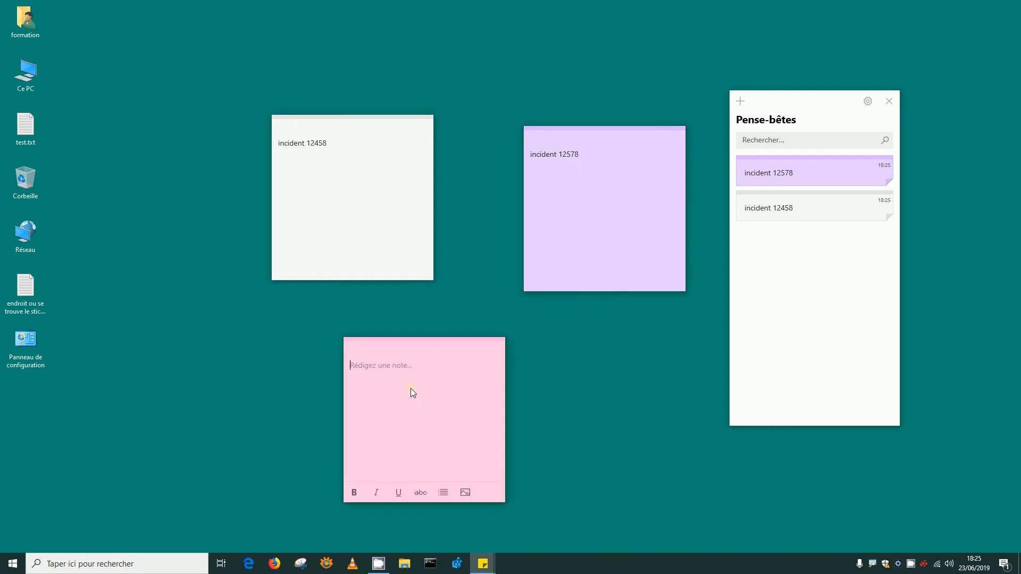
pyautogui.write('incident ')
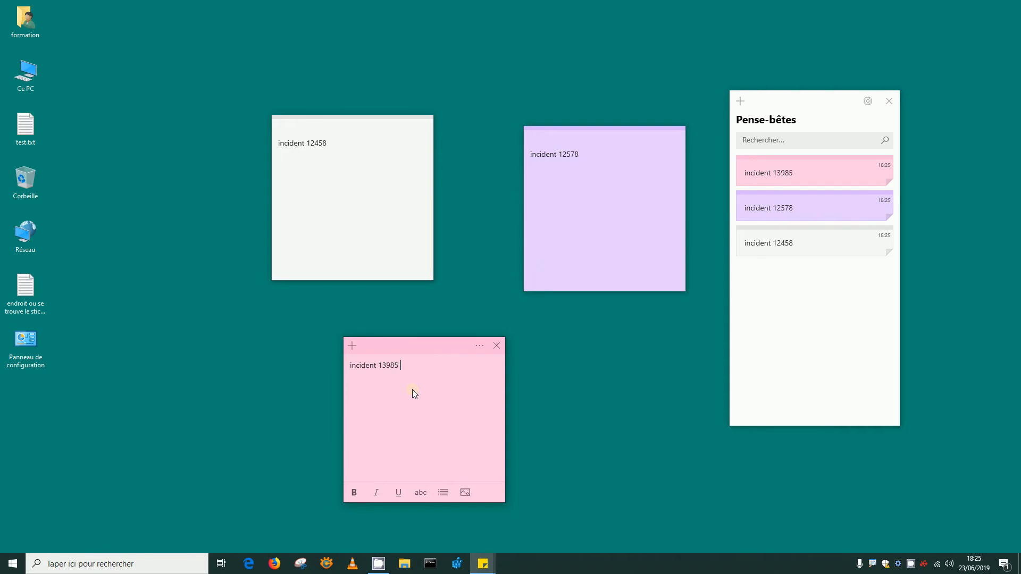
pyautogui.write('13985')
pyautogui.press('Return')
pyautogui.press('Return')
pyautogui.write('un ')
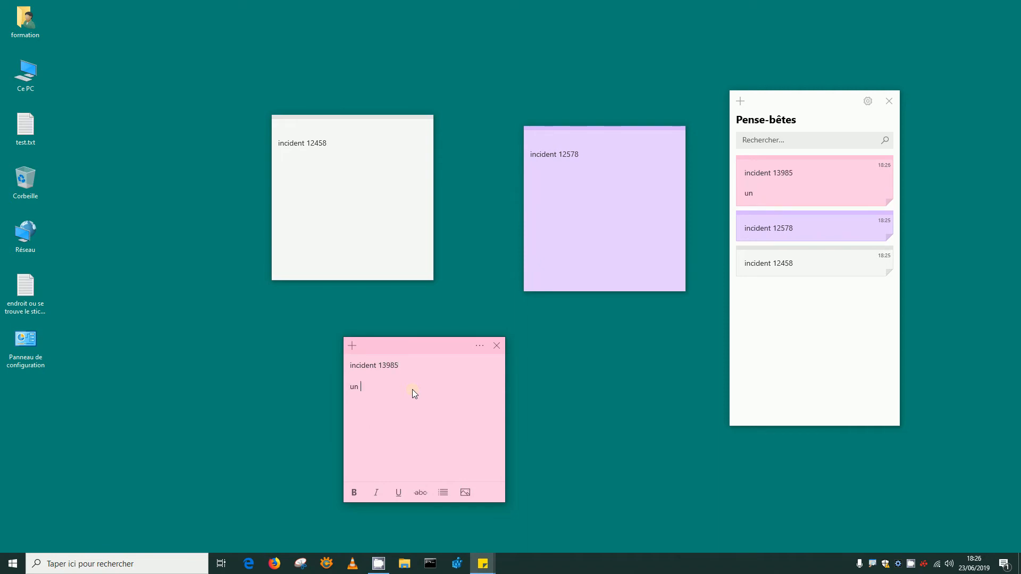
pyautogui.write("technicien m'a appeller à 12h")
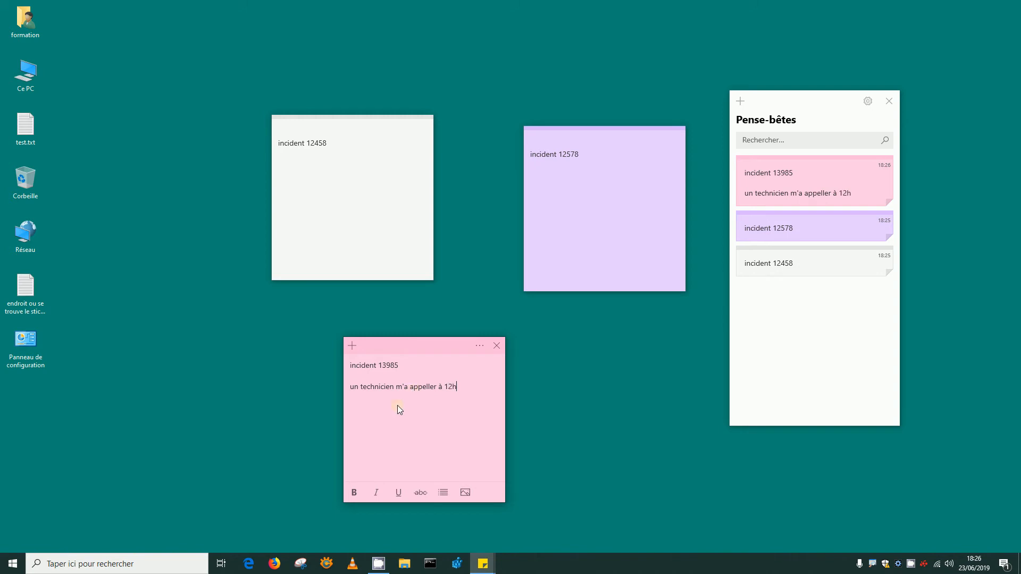
# Add "rendez-vous appel technicien le 30-06-2019" below the incident number in the grey note, separated by a blank line
pyautogui.click(317, 174)
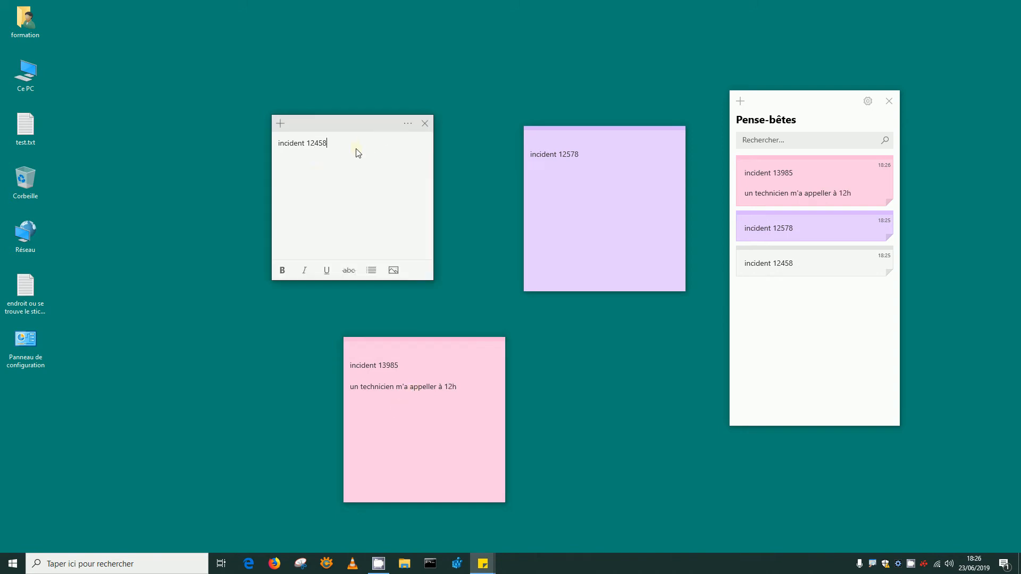
pyautogui.press('Return')
pyautogui.press('Return')
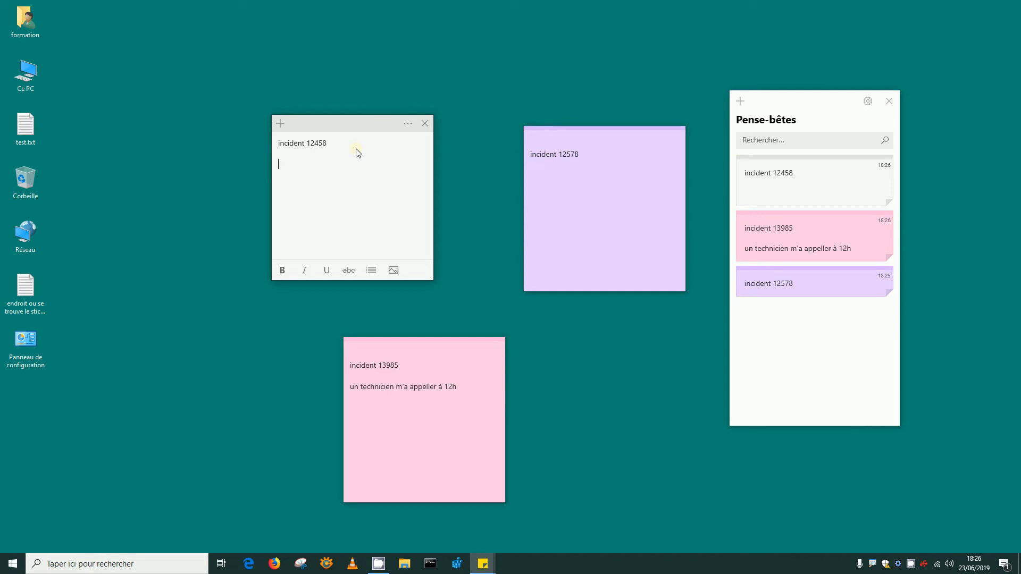
pyautogui.write('rendez-vous appelle')
pyautogui.press('BackSpace')
pyautogui.press('BackSpace')
pyautogui.write('tech')
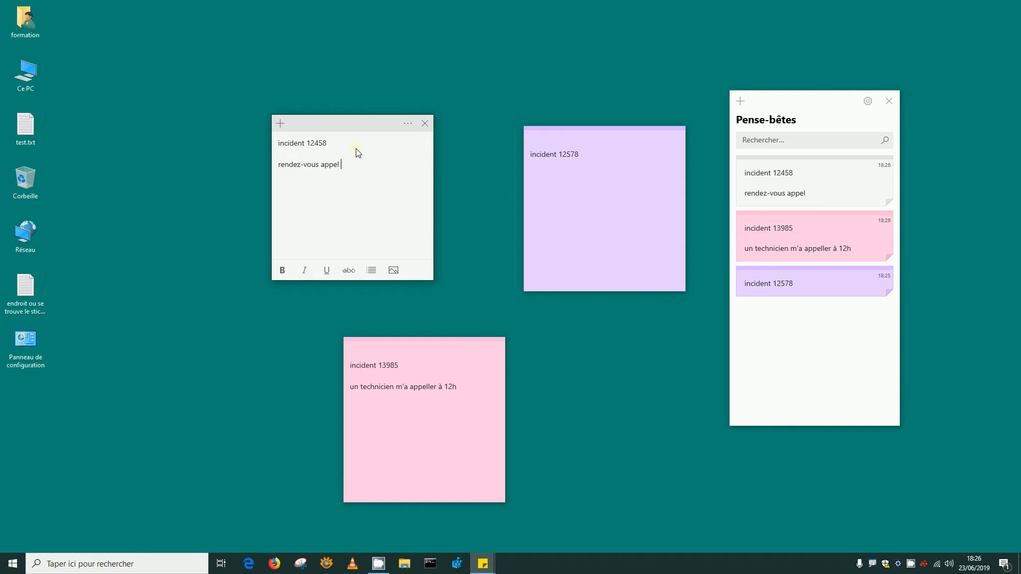
pyautogui.write('nicien le 30-06-2019')
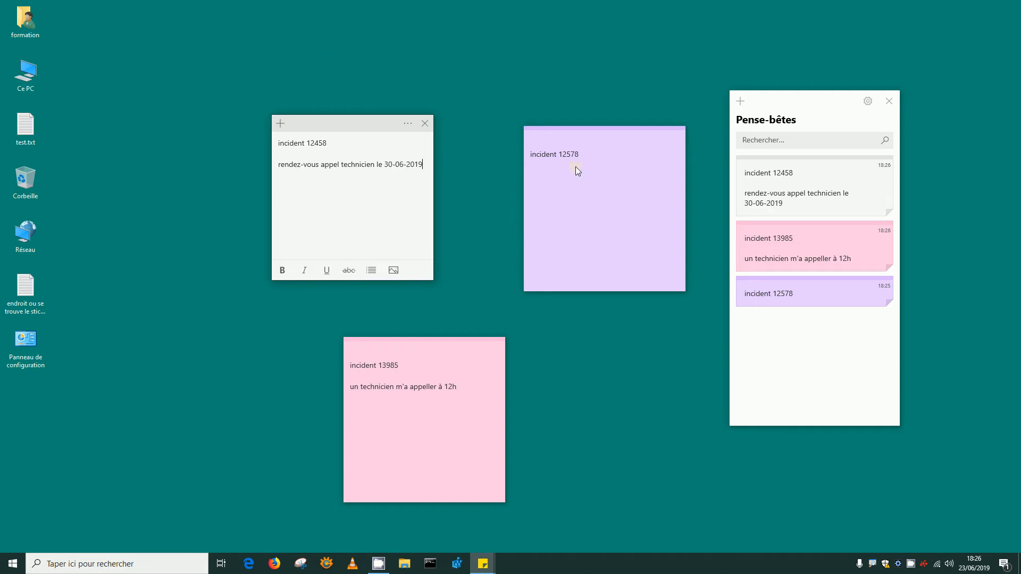
# Append " : à revoir" to the incident line in the purple note
pyautogui.click(602, 156)
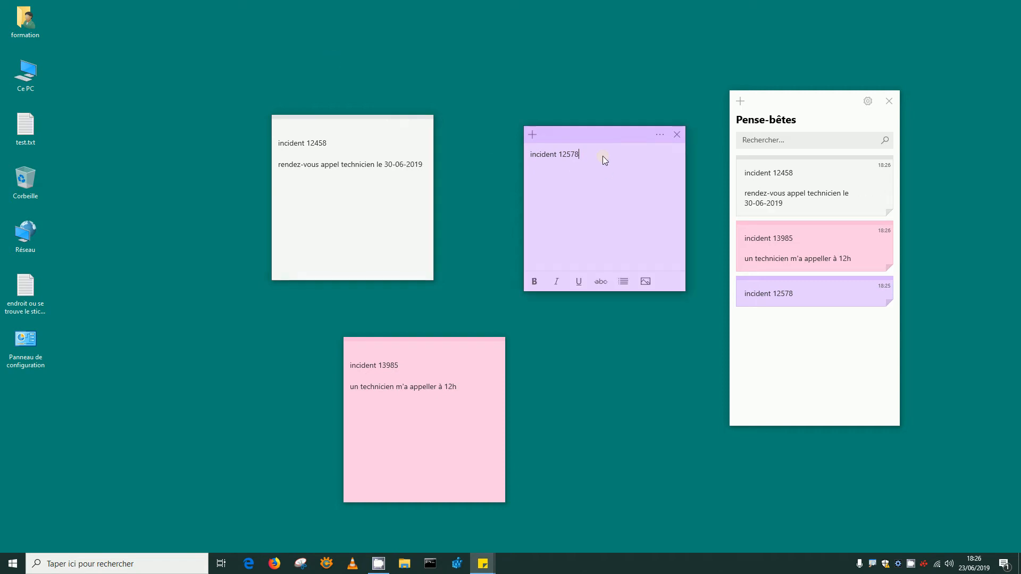
pyautogui.write(': ')
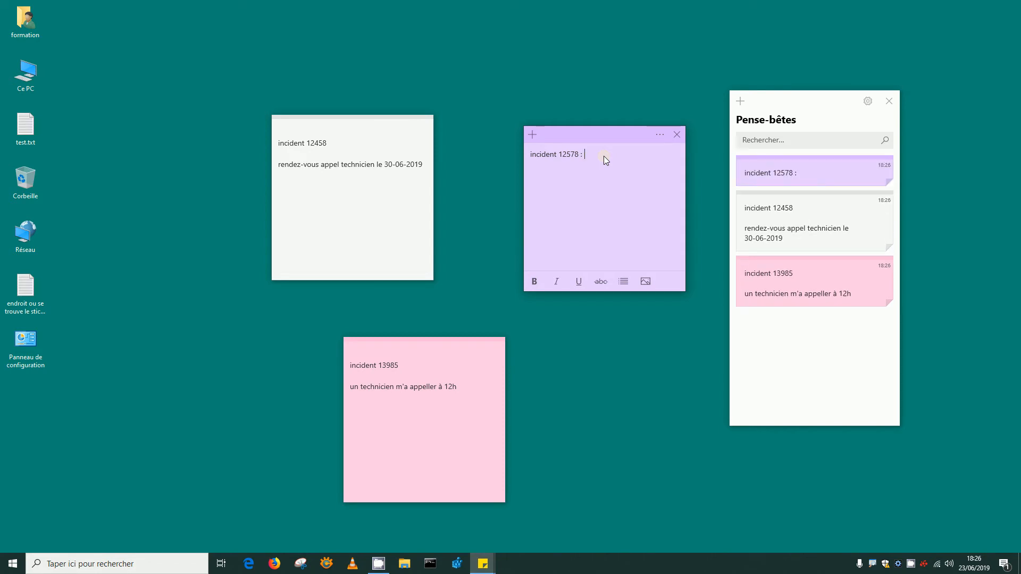
pyautogui.write('récurant')
pyautogui.write('voir')
pyautogui.click(424, 140)
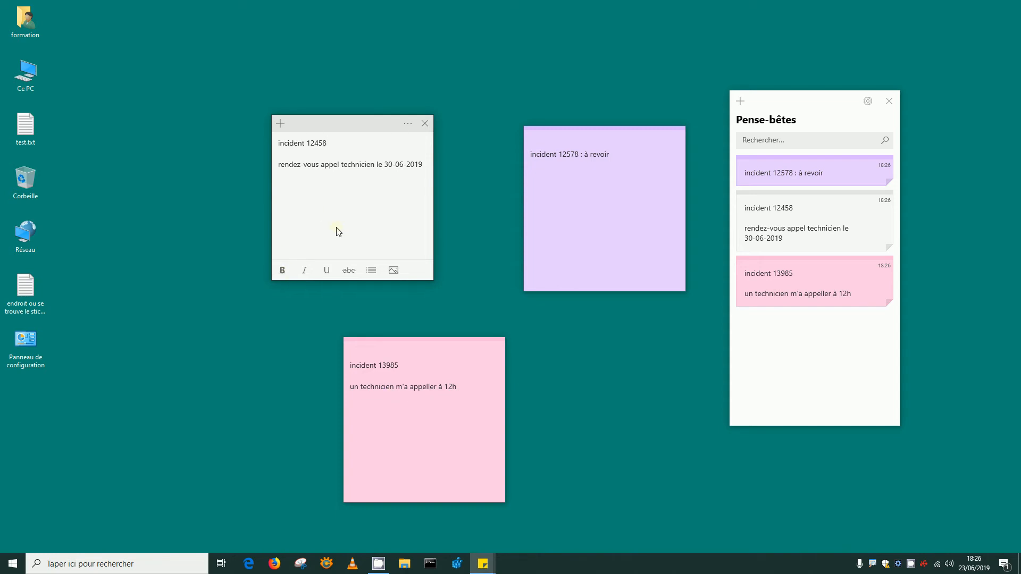
pyautogui.click(567, 266)
# Format the technician line in the pink note as a bold, struck-through bullet item
pyautogui.click(420, 410)
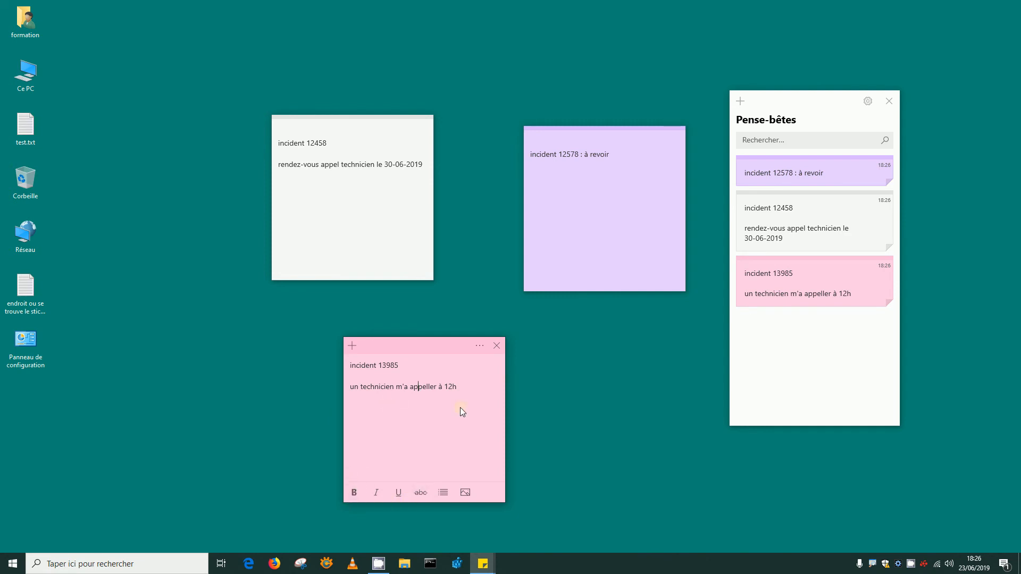
pyautogui.moveTo(454, 391); pyautogui.dragTo(337, 387)
pyautogui.click(353, 492)
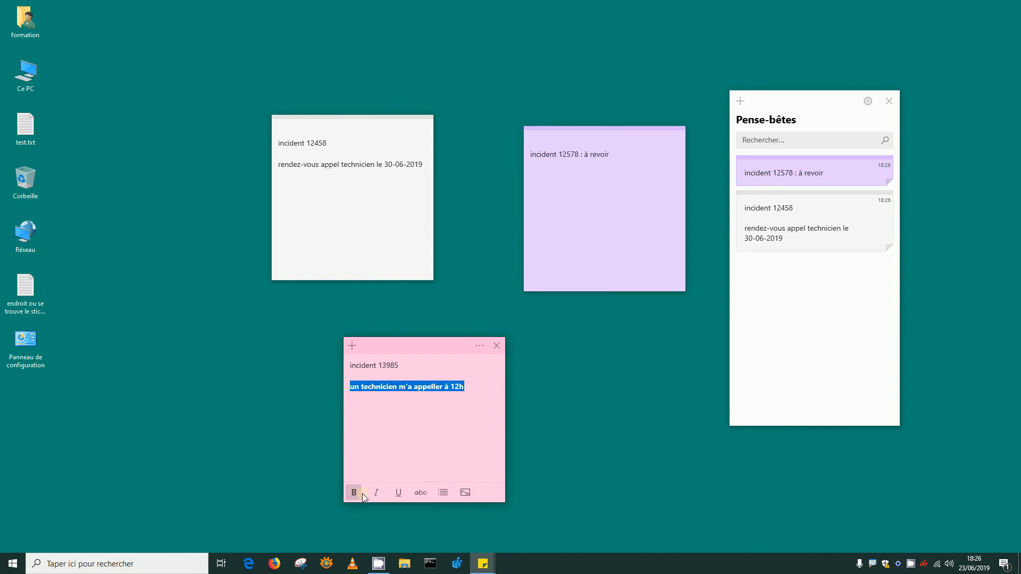
pyautogui.click(443, 493)
pyautogui.click(420, 494)
pyautogui.click(426, 429)
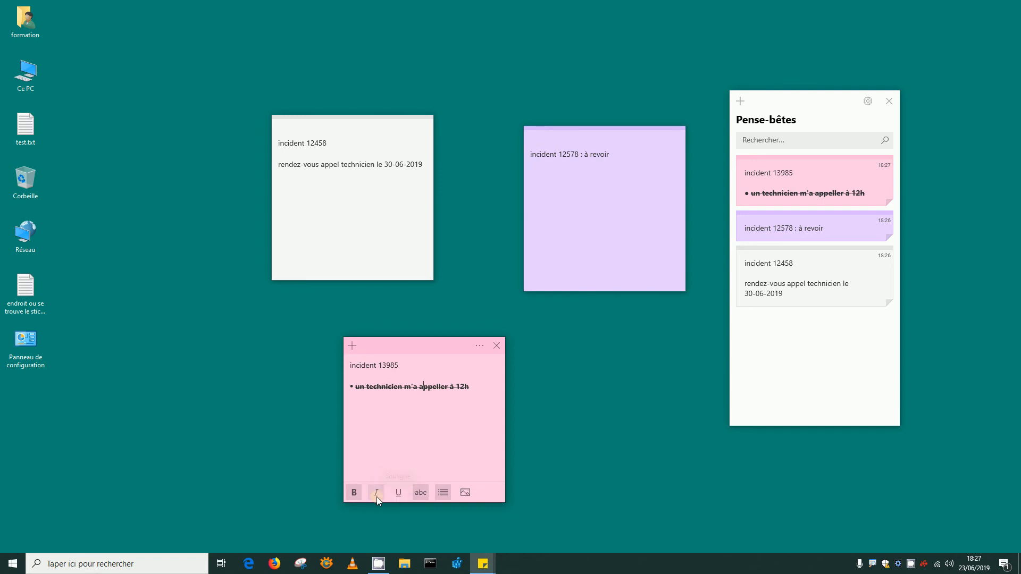
# Close the grey note for incident 12458 on the desktop
pyautogui.click(395, 144)
pyautogui.click(425, 124)
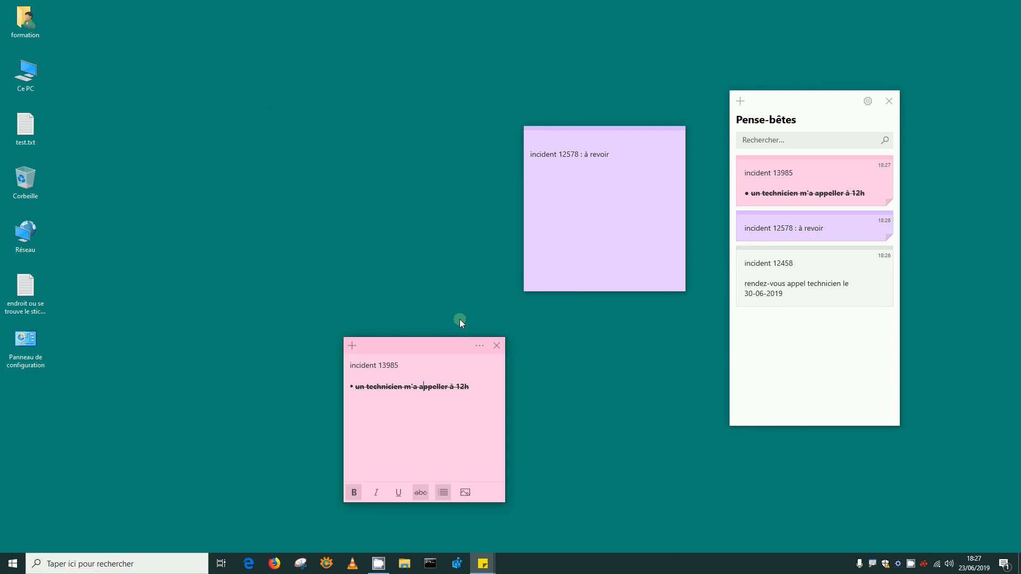
# Close the pink and purple notes still on the desktop, as well as the Pense-bêtes list window
pyautogui.click(495, 347)
pyautogui.click(678, 135)
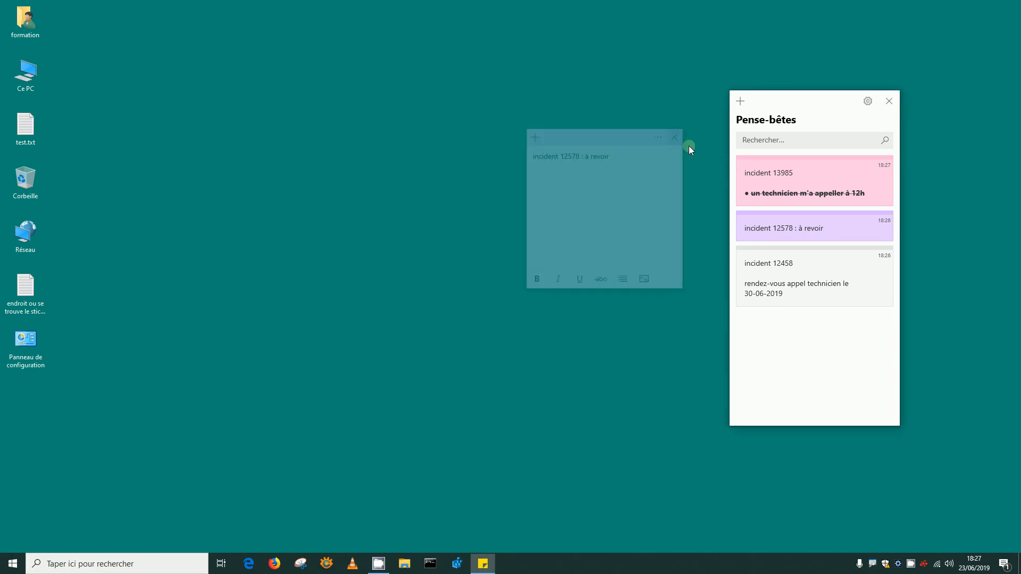
pyautogui.moveTo(785, 102); pyautogui.dragTo(459, 57)
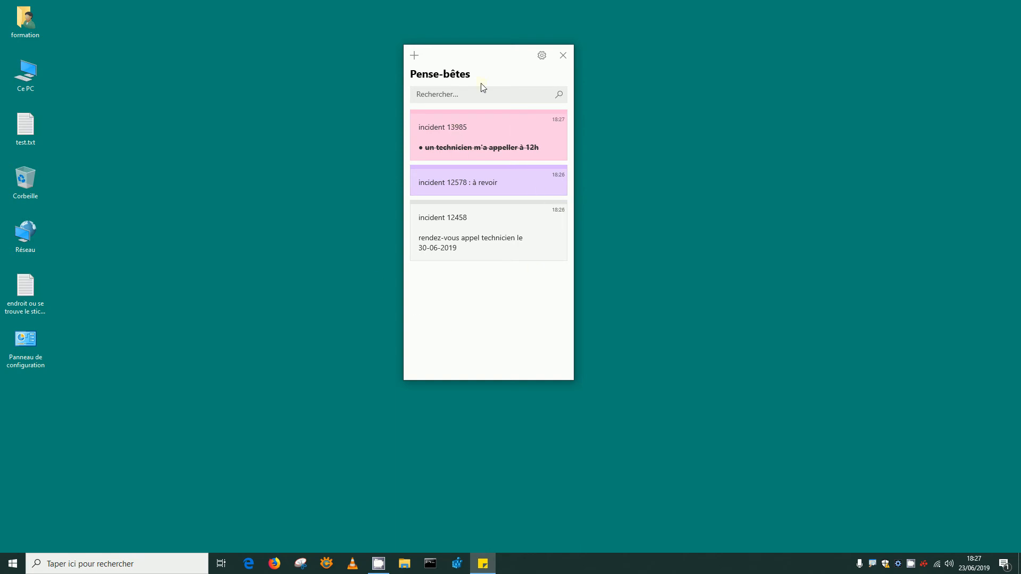
pyautogui.moveTo(466, 50); pyautogui.dragTo(737, 49)
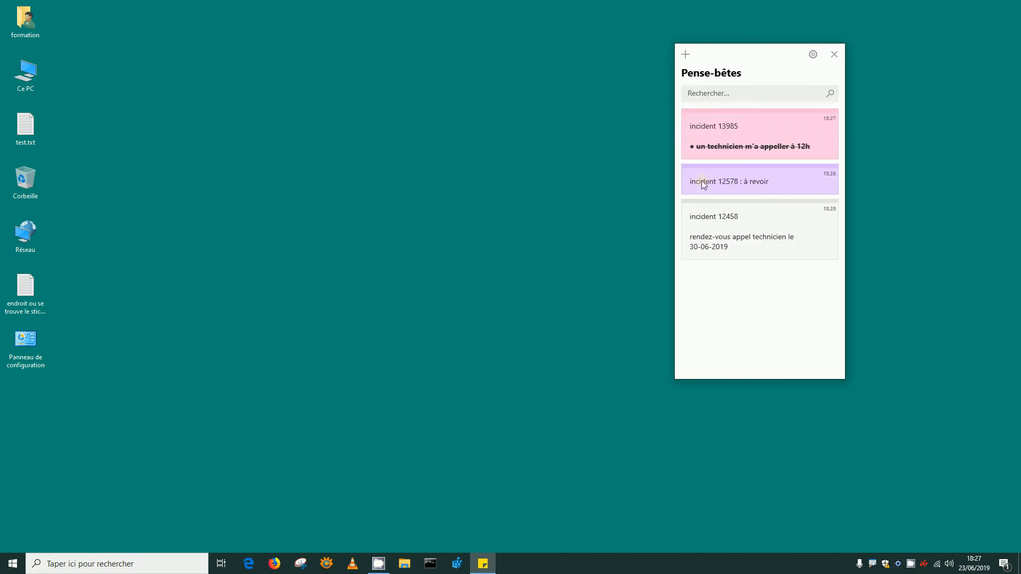
pyautogui.click(835, 55)
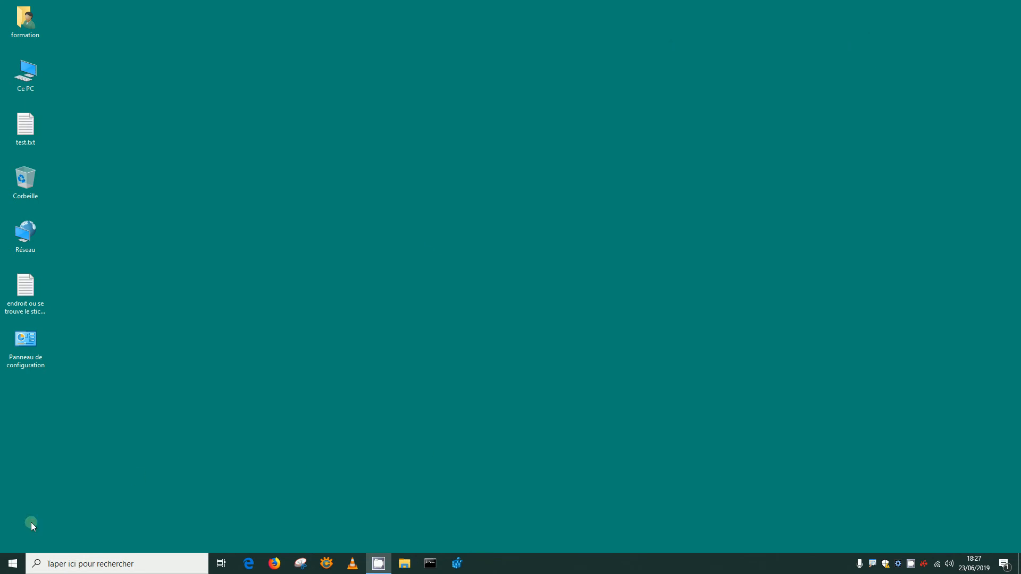
# Search Windows for "stick", reopen Sticky Notes and move its Pense-bêtes list to a clear part of the desktop
pyautogui.click(13, 568)
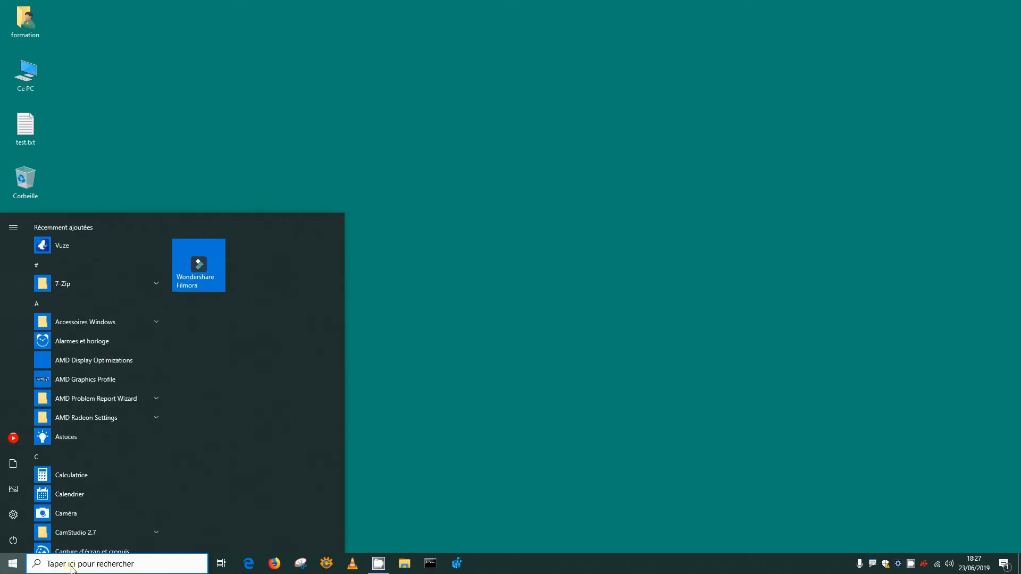
pyautogui.click(73, 568)
pyautogui.write('stick')
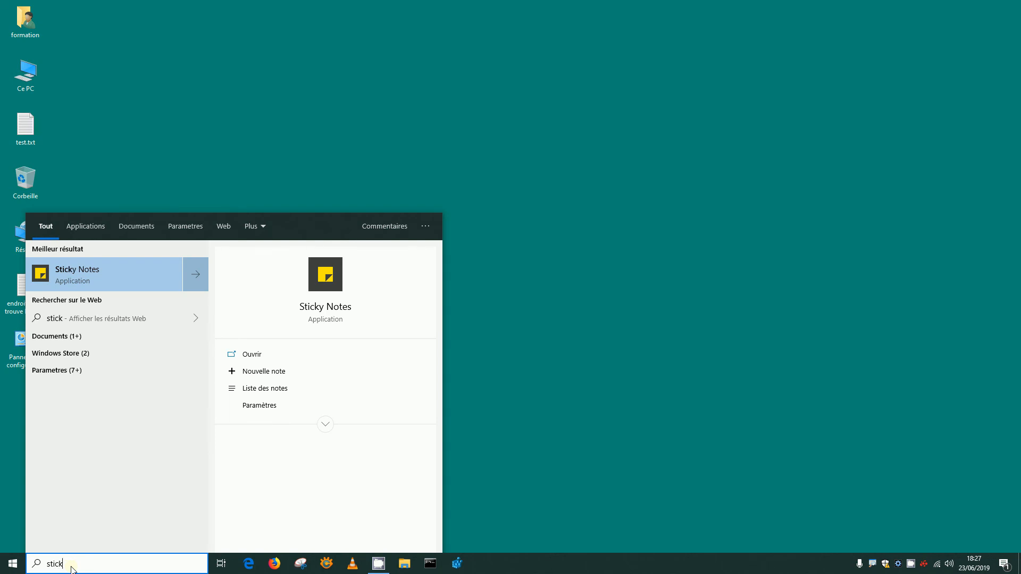
pyautogui.click(104, 289)
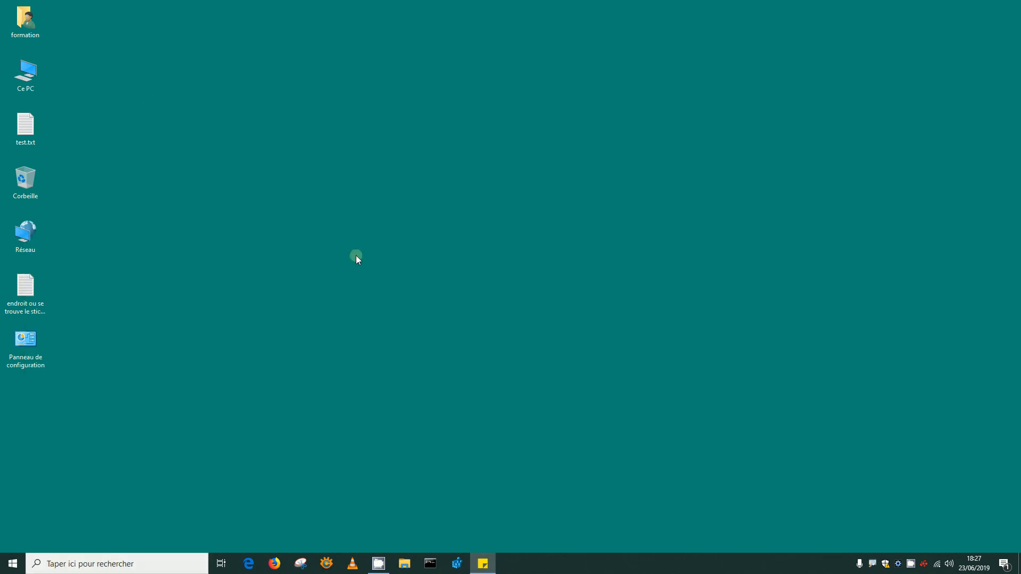
pyautogui.moveTo(743, 66); pyautogui.dragTo(808, 75)
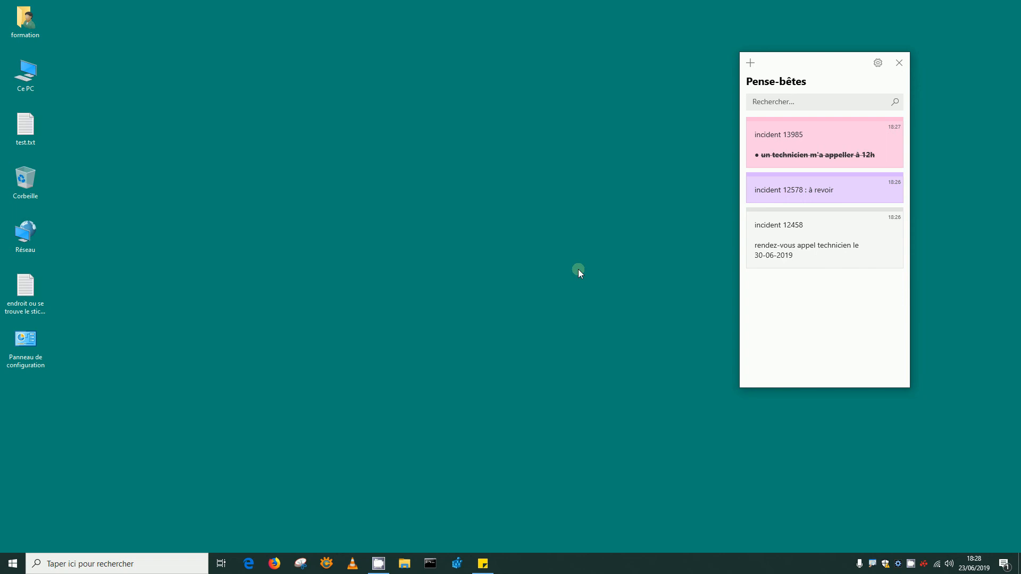
# Move "endroit ou se trouve le sticky note.txt" to an empty part of the desktop and open it in Bloc-notes
pyautogui.moveTo(36, 308); pyautogui.dragTo(442, 191)
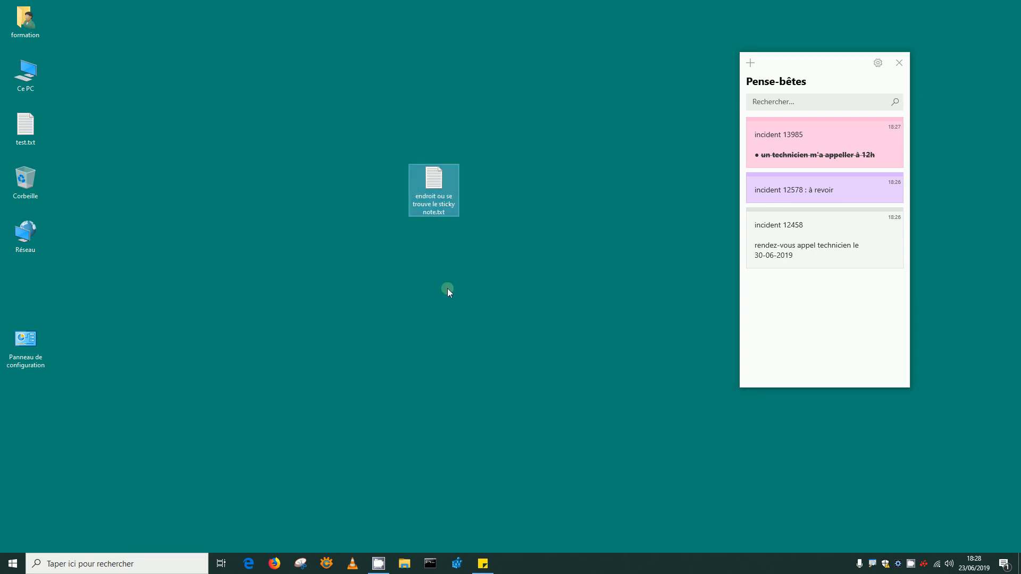
pyautogui.doubleClick(445, 200)
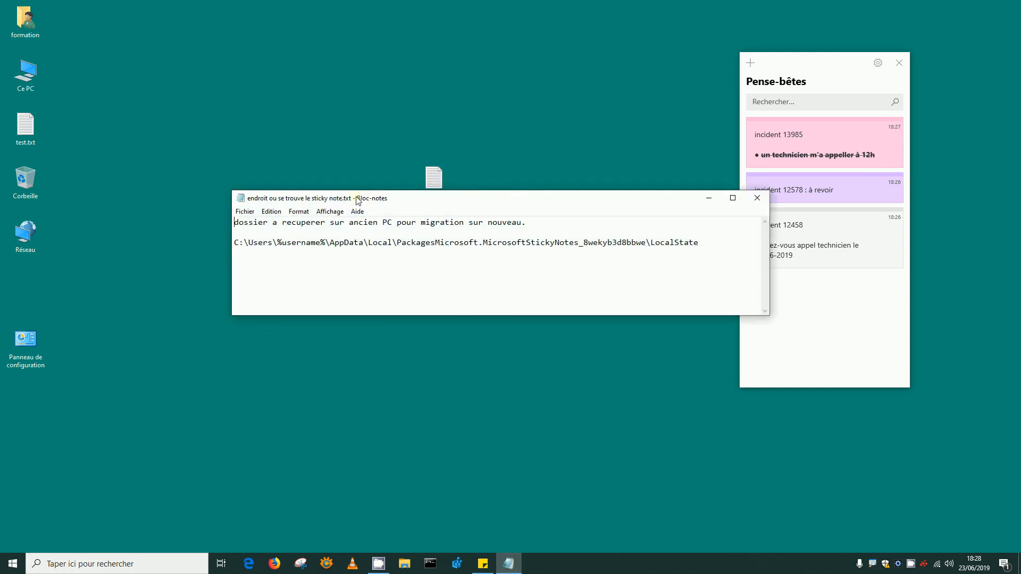
pyautogui.moveTo(358, 200); pyautogui.dragTo(369, 279)
# Highlight the full Sticky Notes folder path, from C:\Users to LocalState, in the open text file
pyautogui.moveTo(247, 322); pyautogui.dragTo(779, 364)
pyautogui.click(686, 373)
pyautogui.moveTo(727, 323); pyautogui.dragTo(237, 325)
pyautogui.click(419, 354)
pyautogui.click(725, 347)
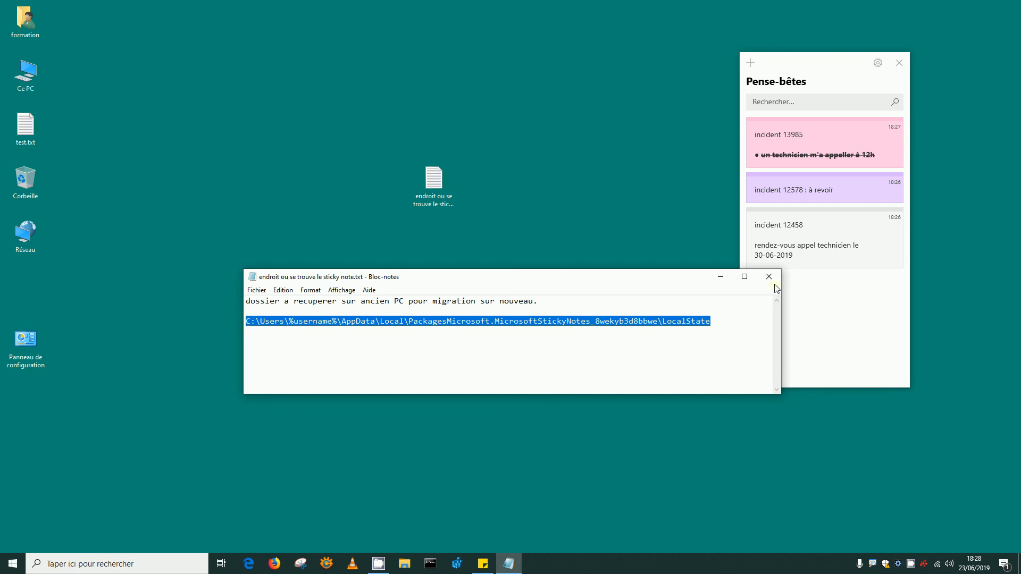